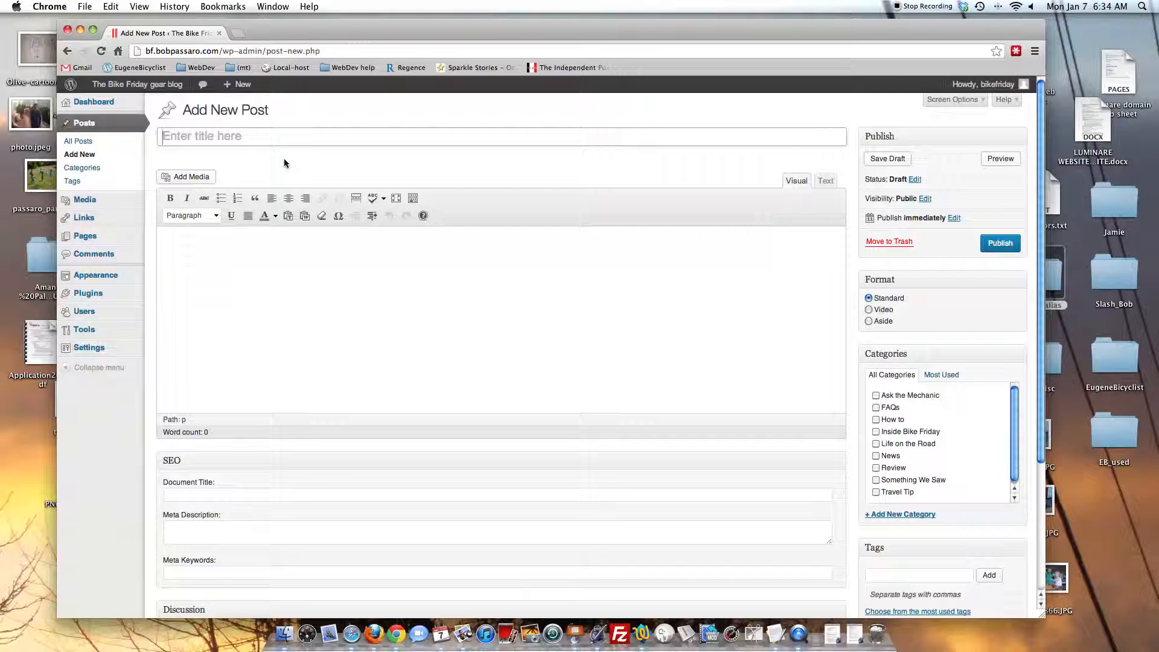
Title the new post "Test post" and enter "We are testing" as its body text
text(post)
key(Tab)
text(We ar)
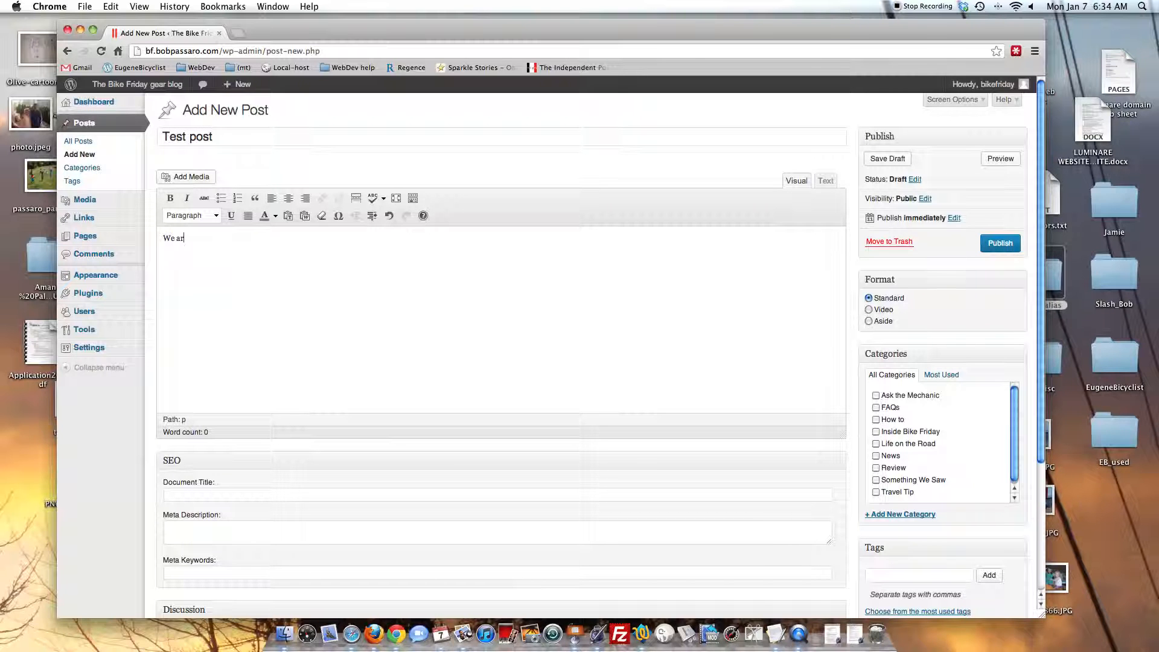
text(e testing)
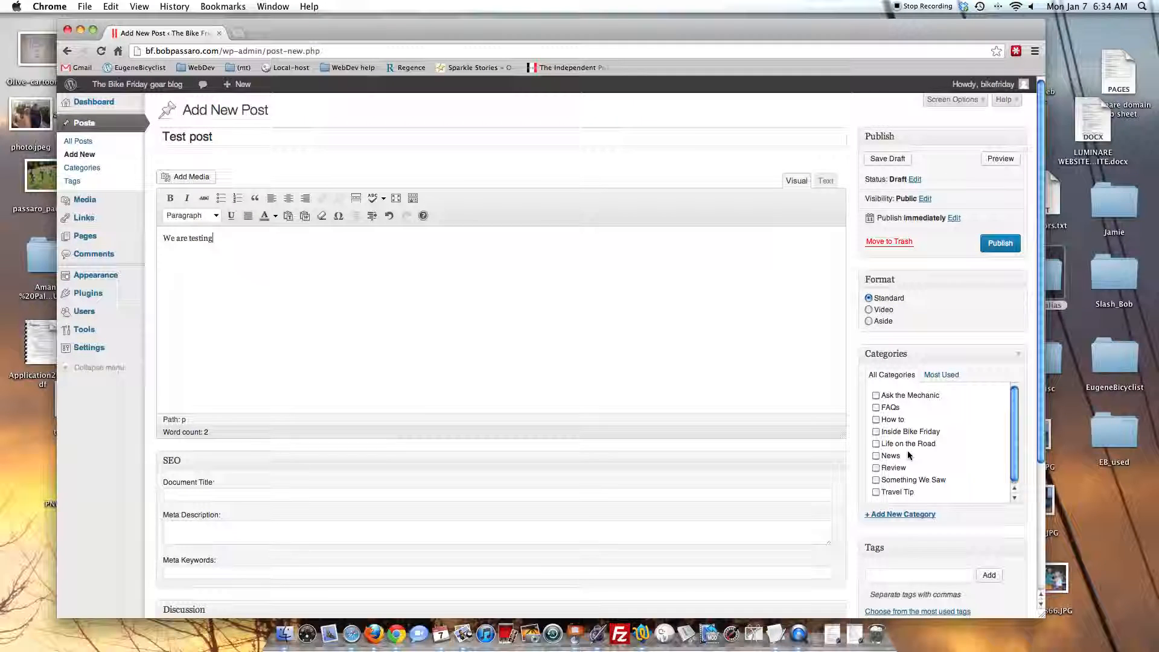
Create a new top-level category named "Joe's column" and assign it to the post
scroll(909, 453, down, 1)
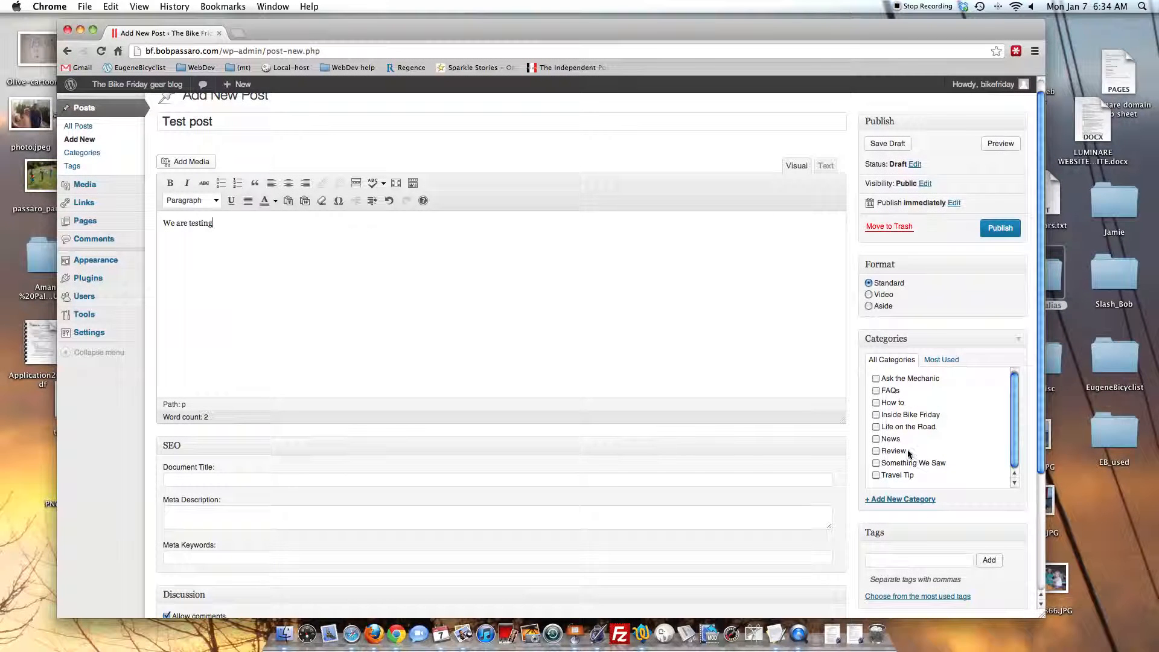
click(925, 499)
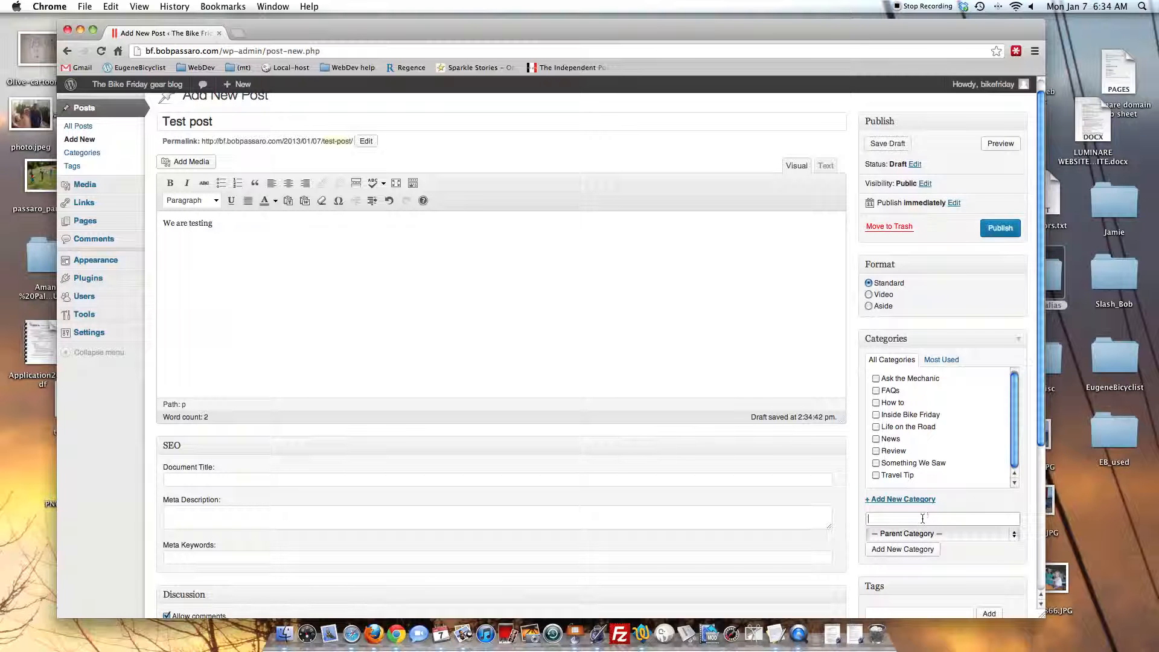
text(Joe's column)
click(917, 550)
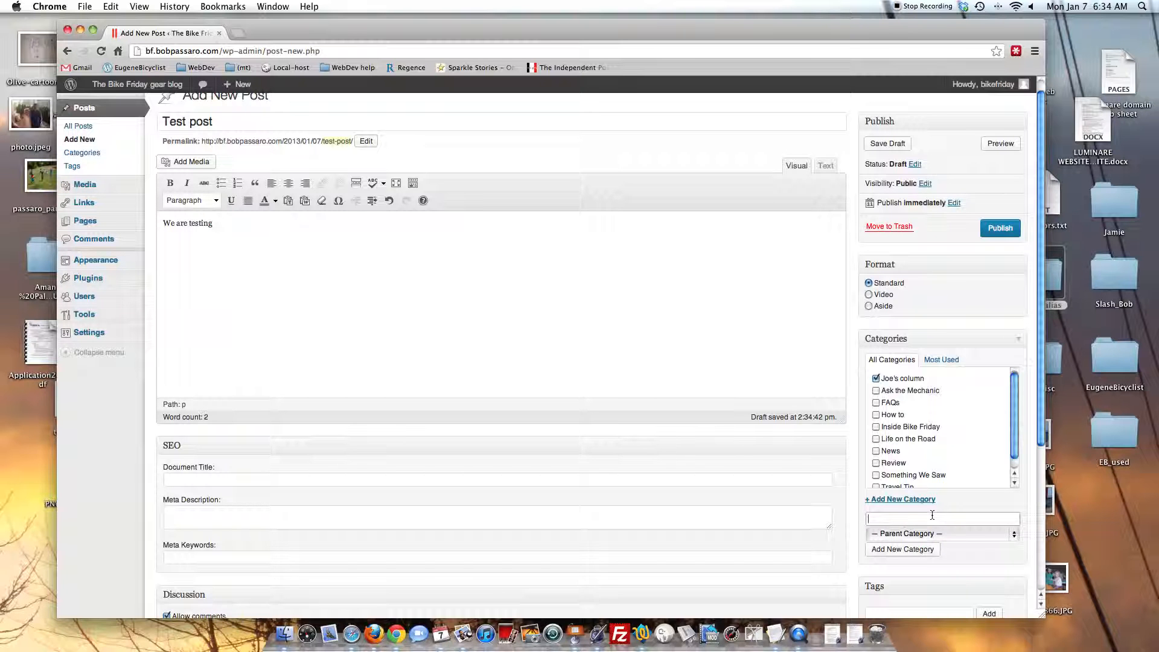
Add the tags spokes, tires and seatposts to the post
scroll(933, 517, down, 2)
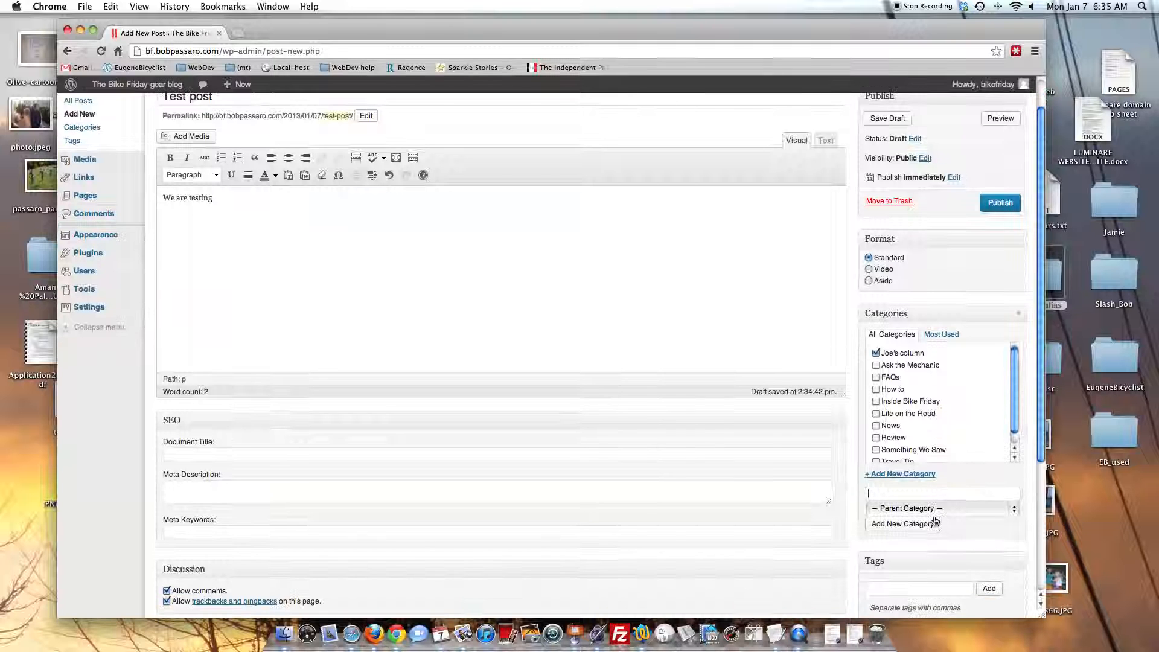
scroll(934, 520, down, 5)
click(930, 522)
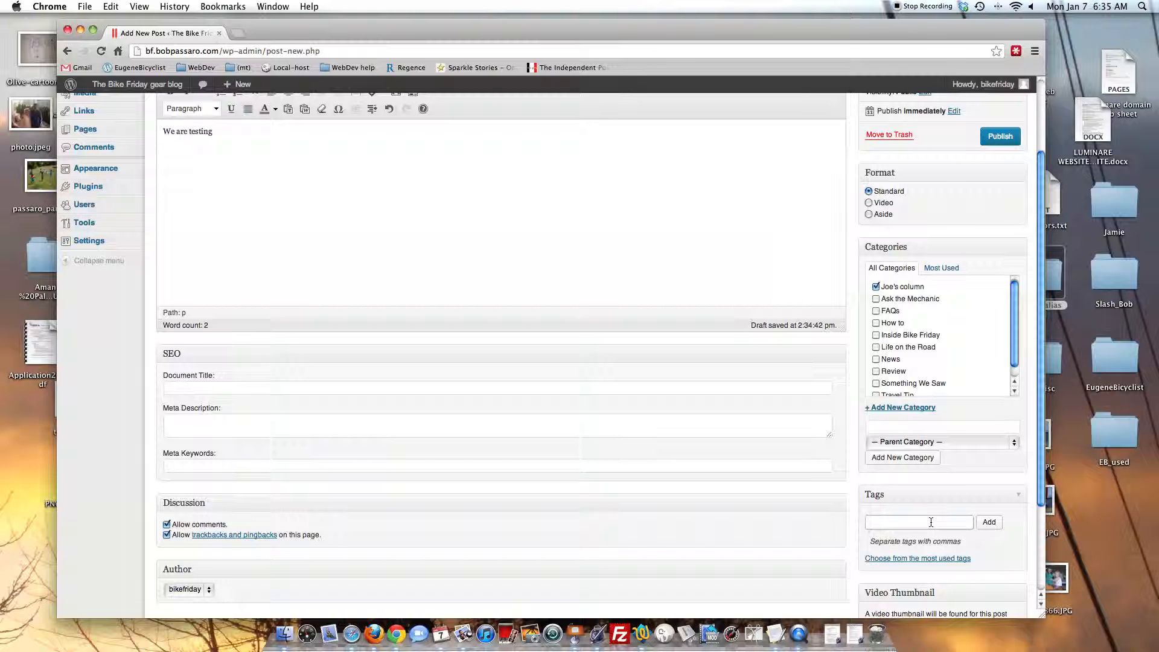
text(spokes, tires, seatposts)
click(996, 523)
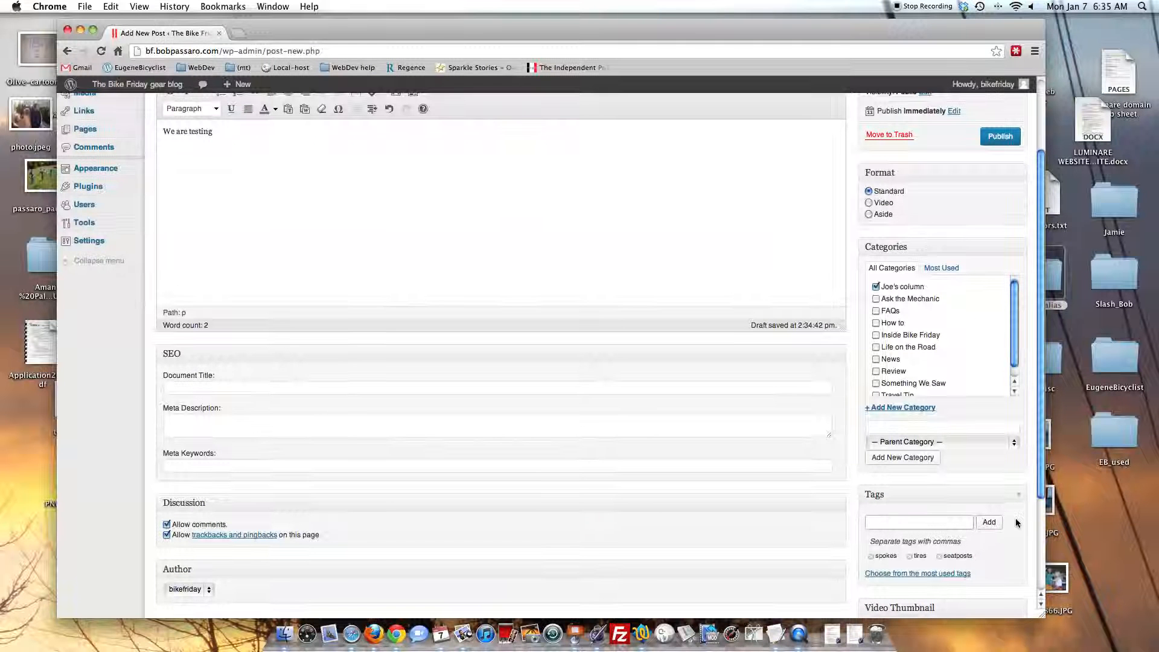
Add the existing tag wheels to the post from the most used tags
scroll(1015, 520, down, 3)
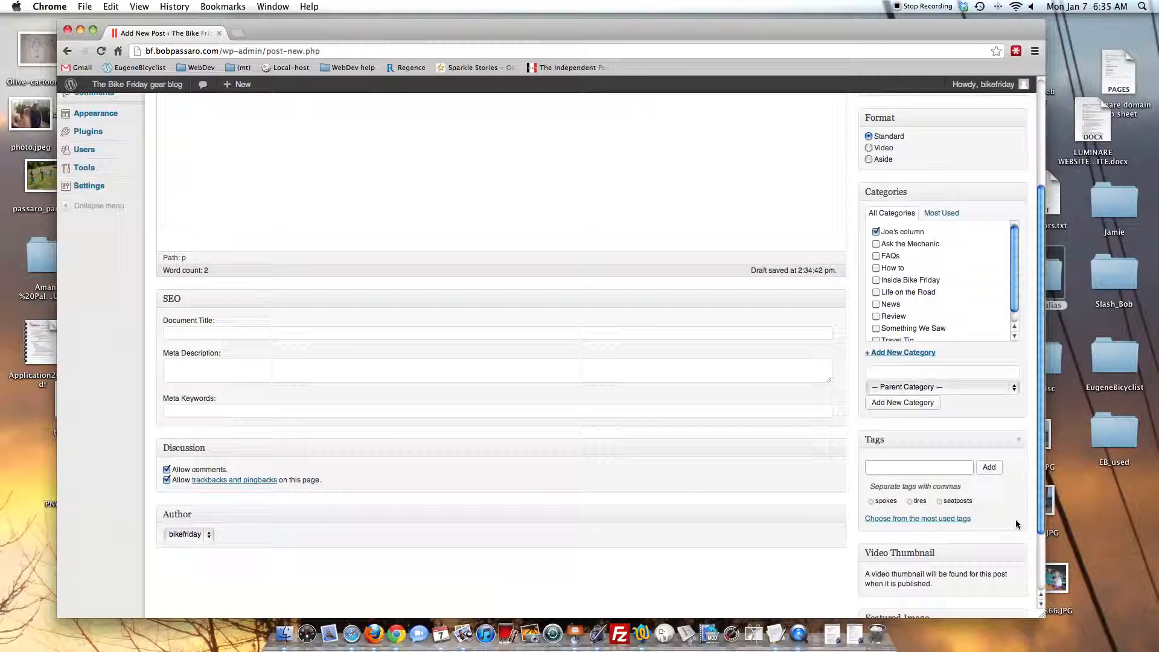
click(951, 520)
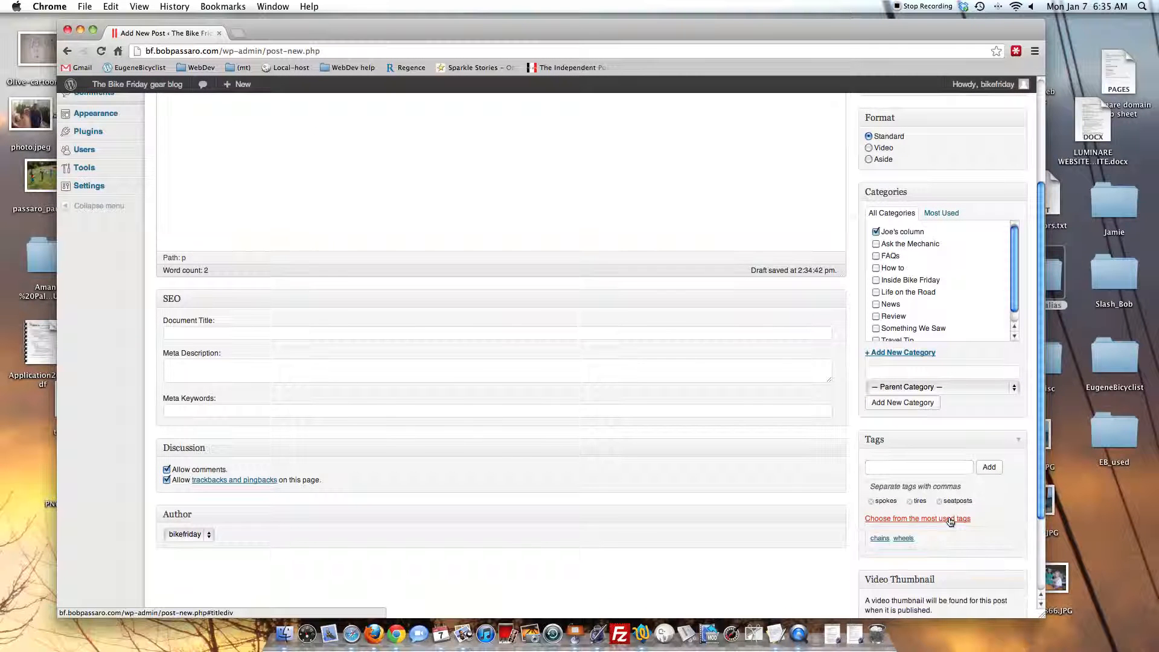
click(905, 538)
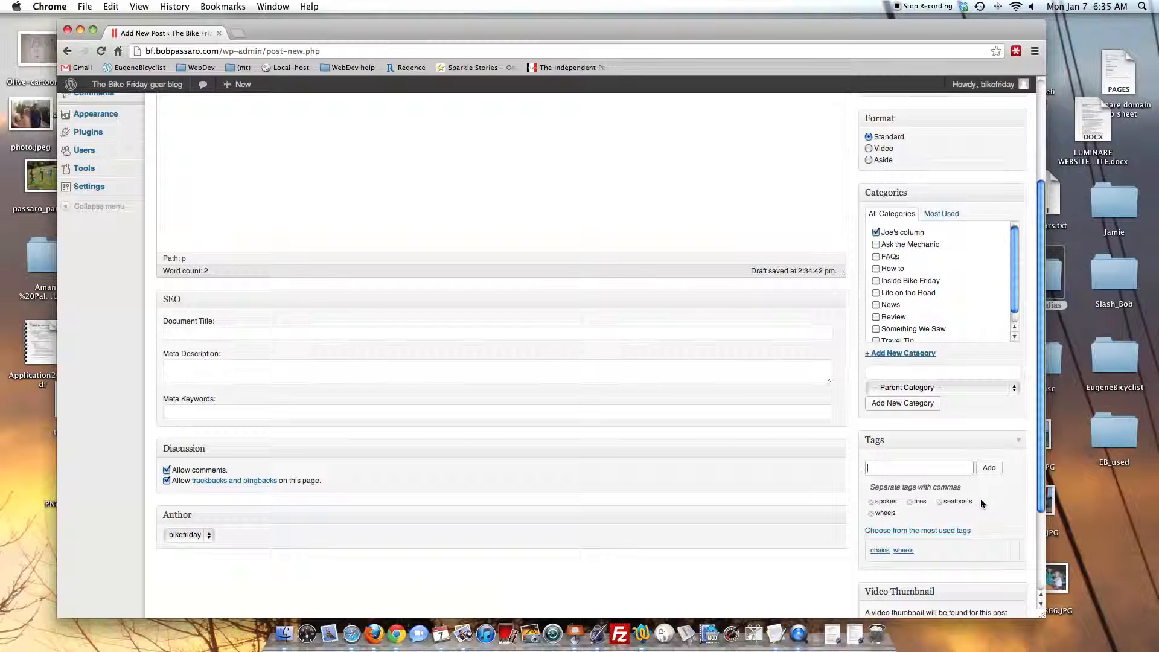
Check over the post's settings and publish it, and open the blog's front page to view it
scroll(729, 441, up, 3)
scroll(729, 441, up, 1)
scroll(729, 440, down, 5)
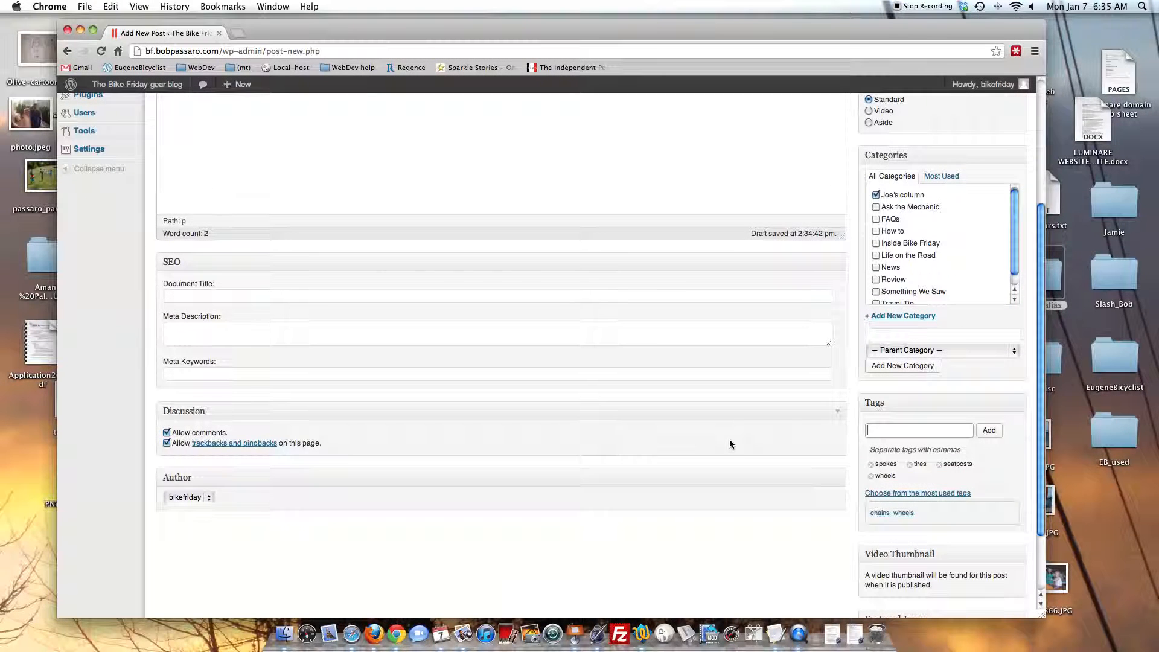
scroll(730, 444, up, 7)
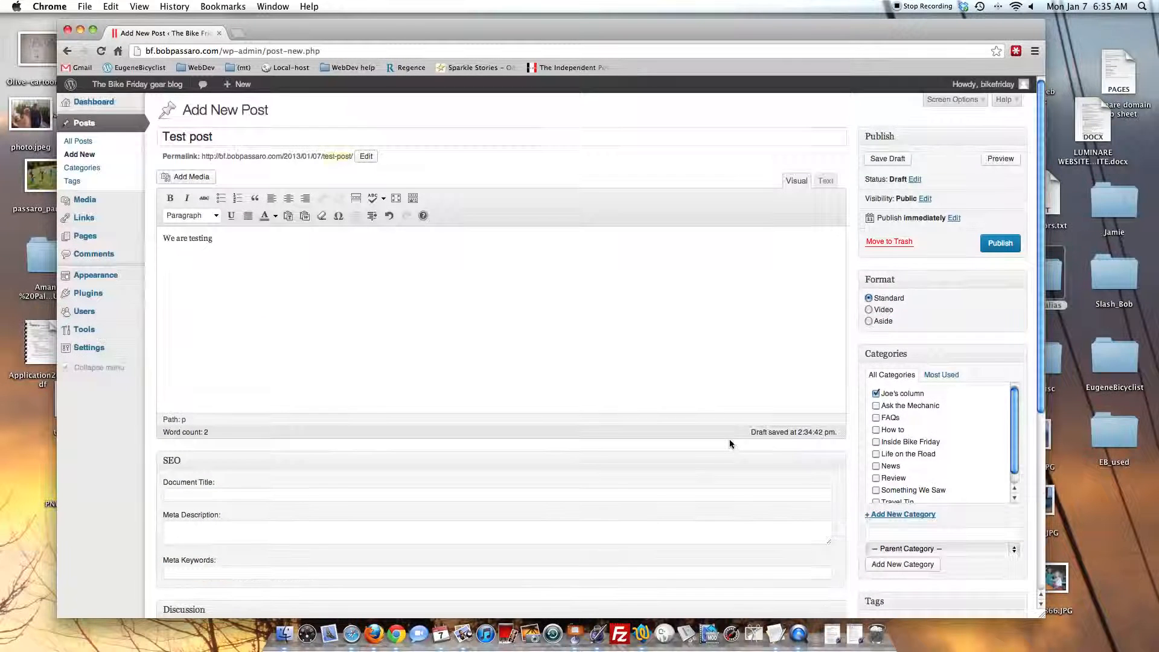
scroll(729, 444, down, 4)
scroll(978, 219, up, 5)
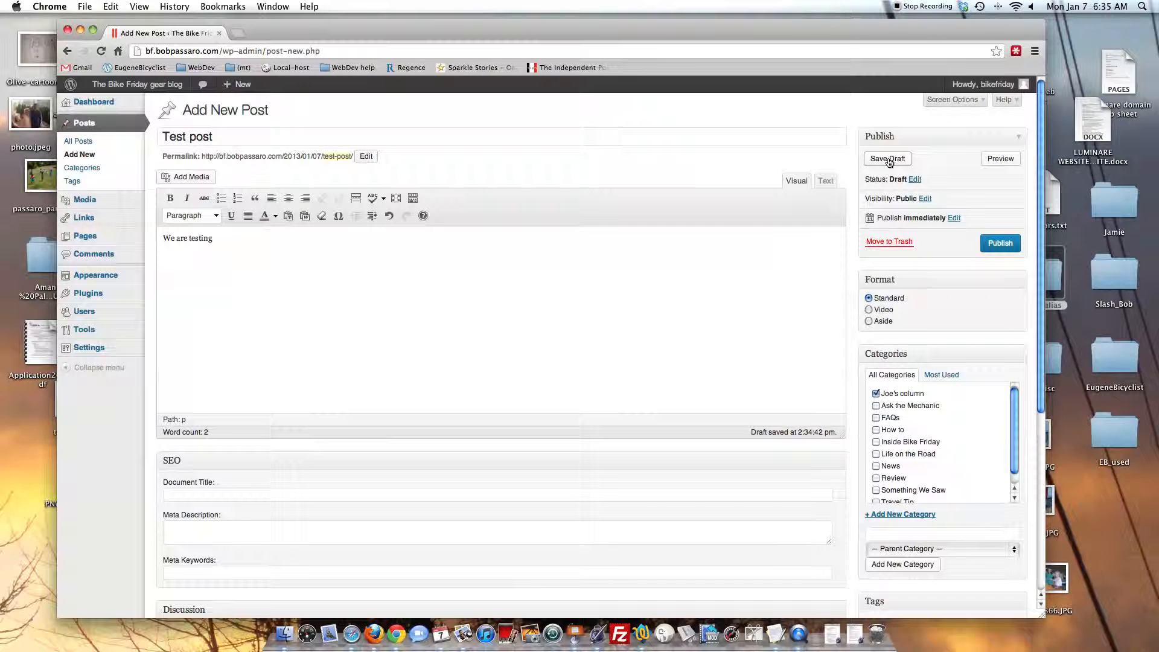
click(1012, 245)
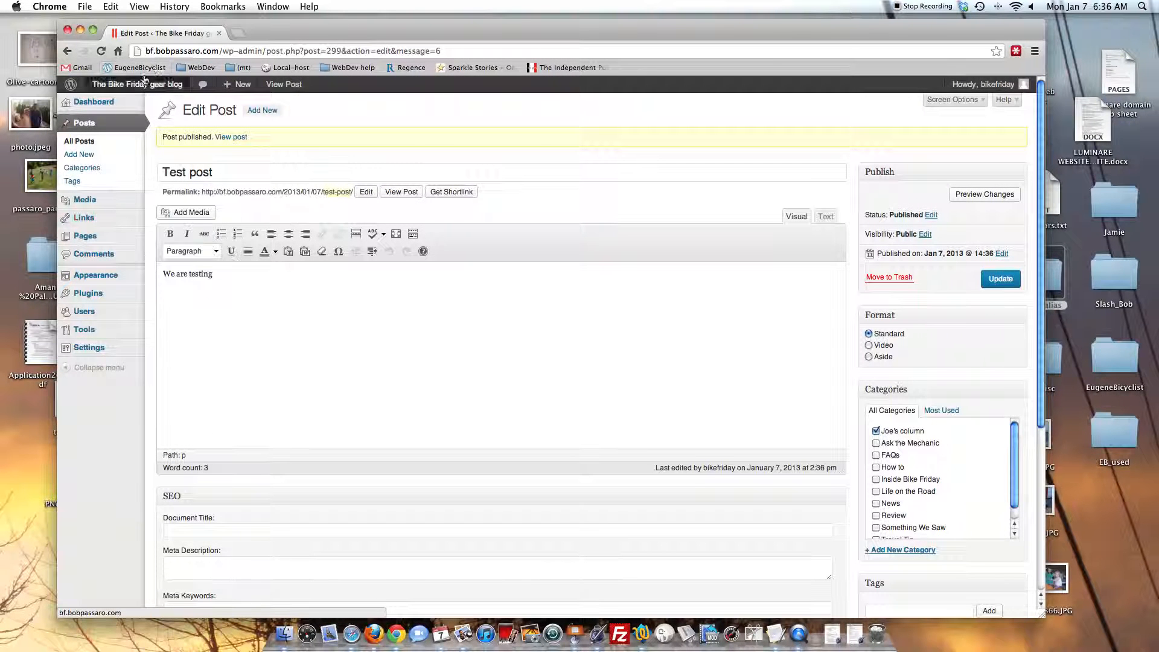
click(135, 104)
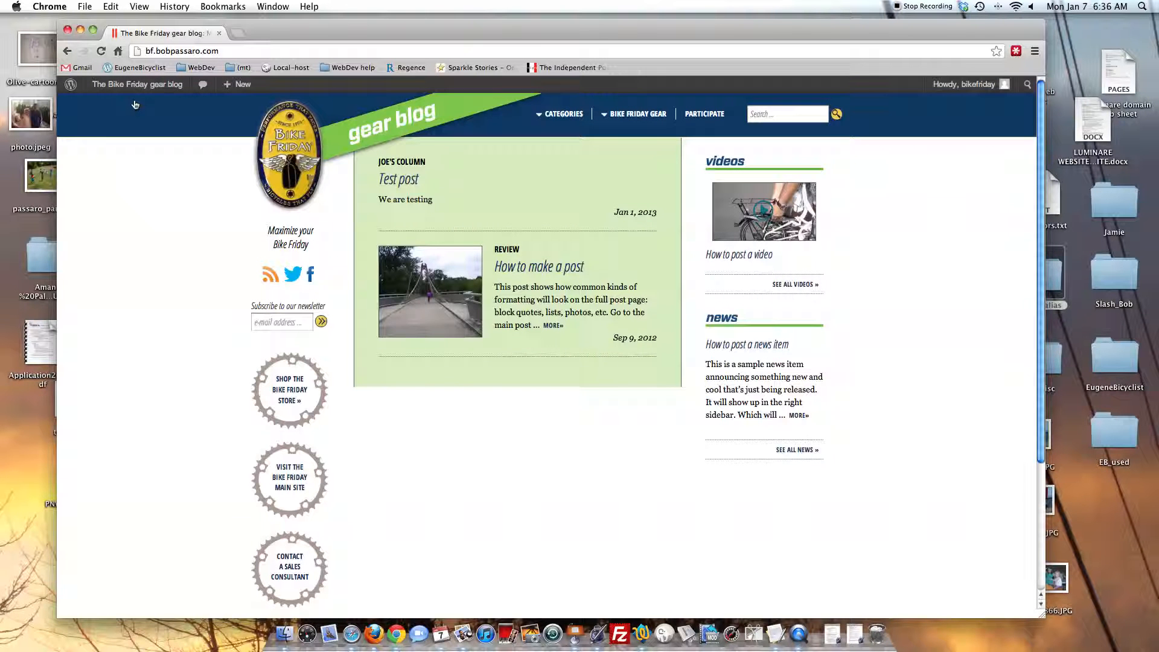
Return to the site's dashboard and open the Menus management page
mouse_move(135, 86)
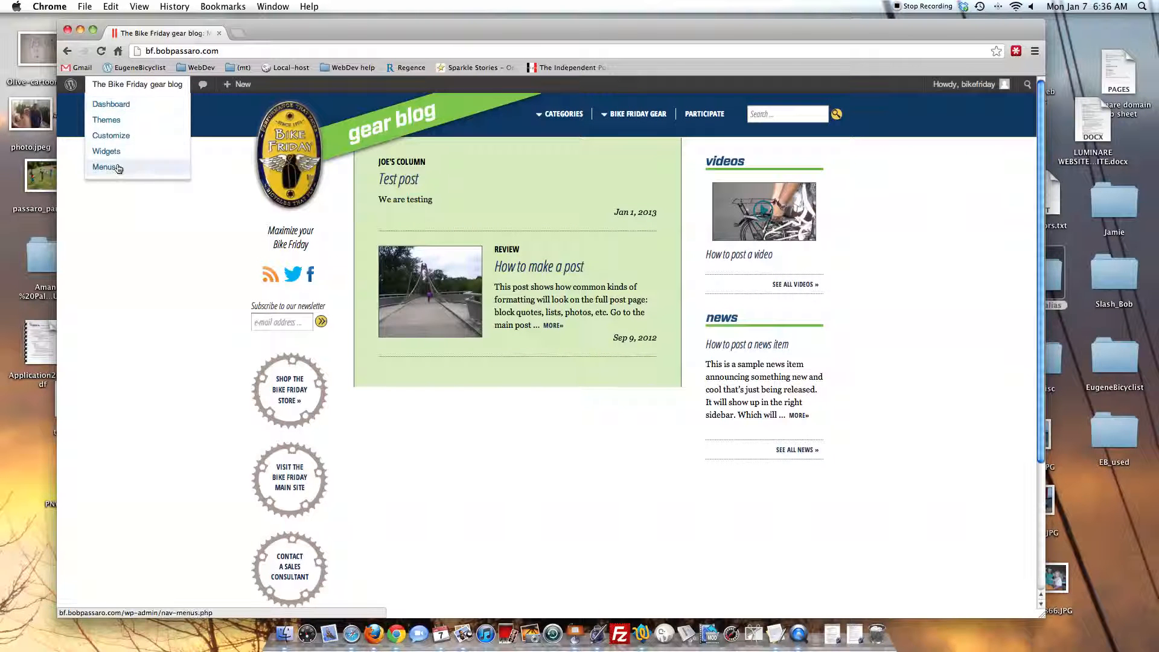
click(115, 109)
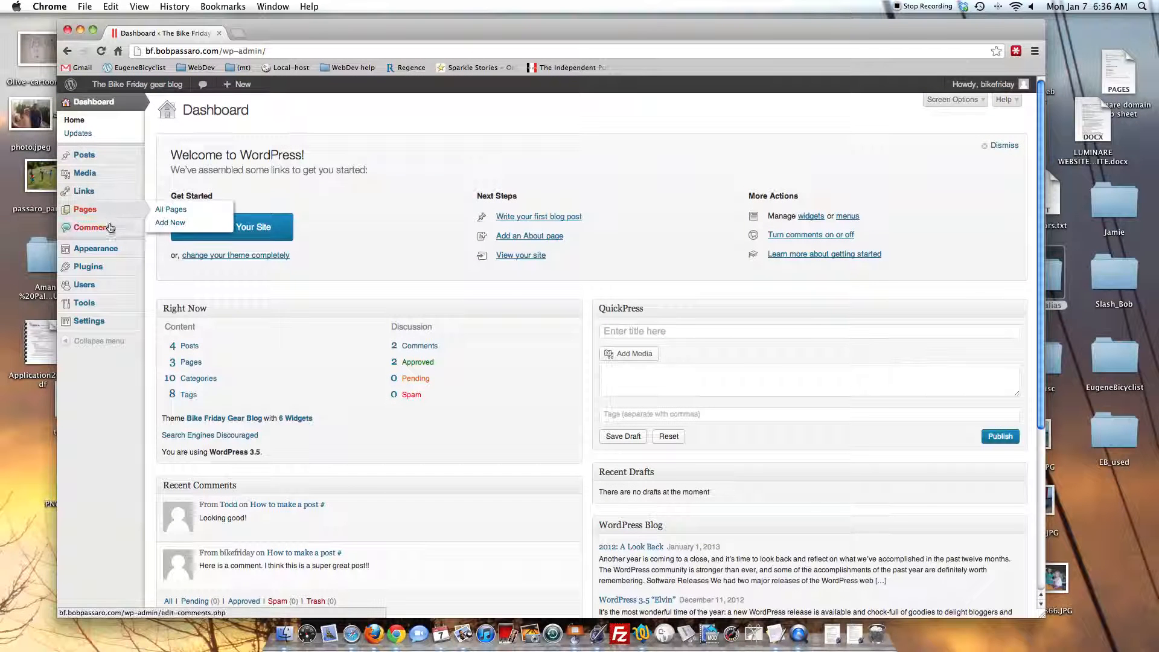
mouse_move(106, 252)
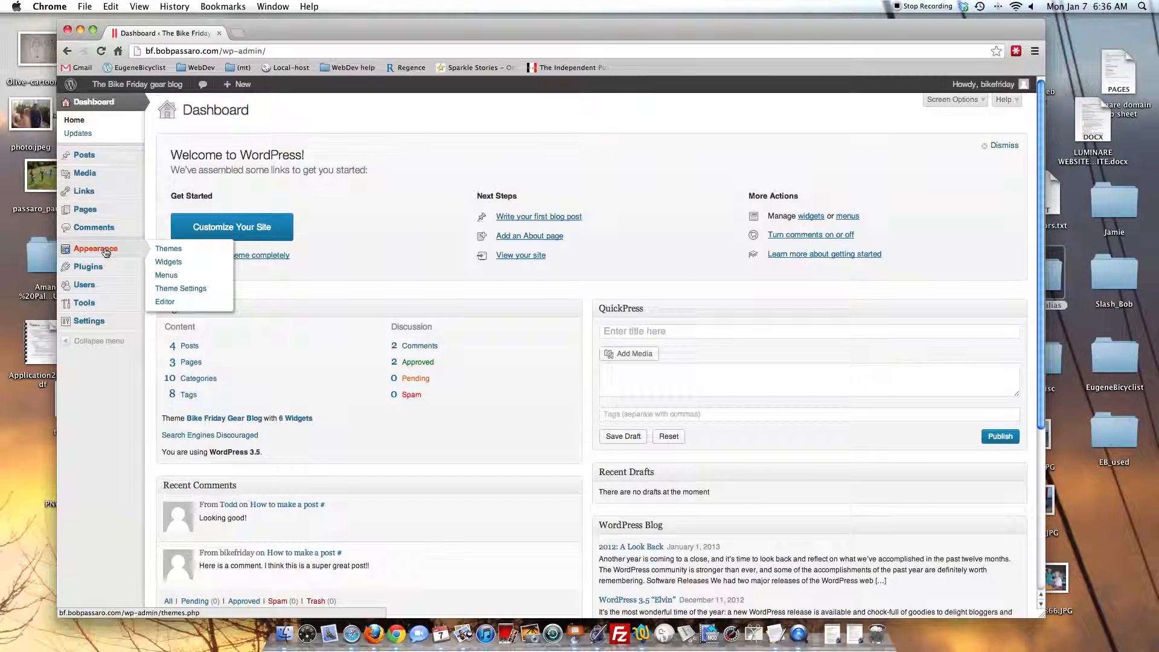
click(180, 276)
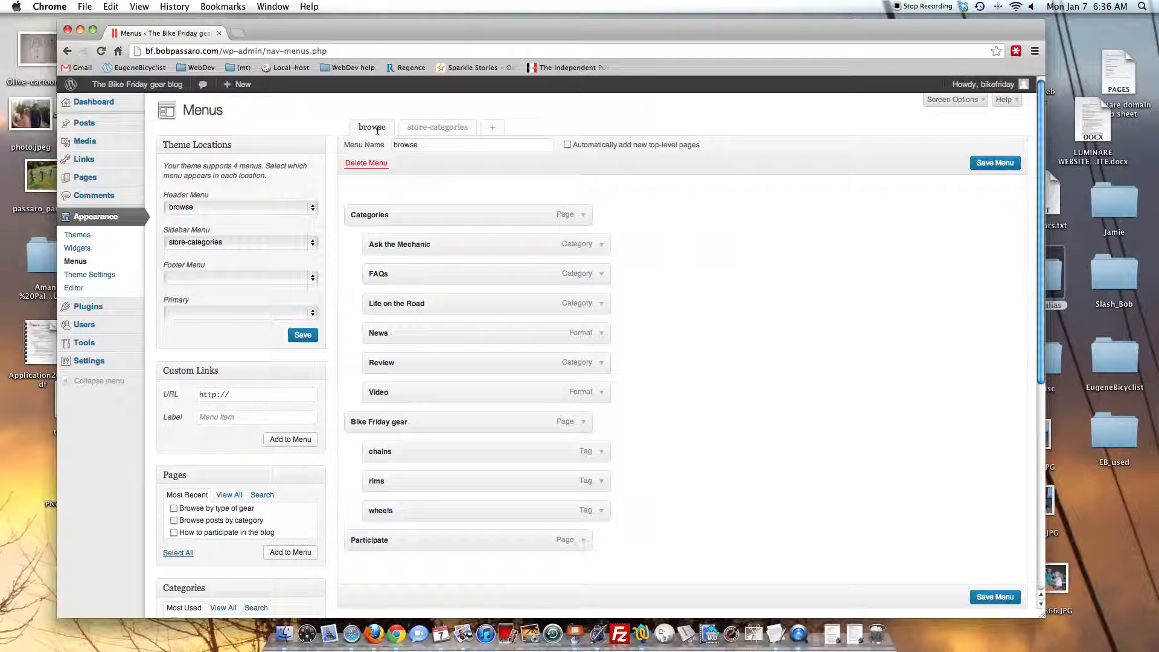
Look through the items of the store-categories menu and return to the browse menu
click(426, 129)
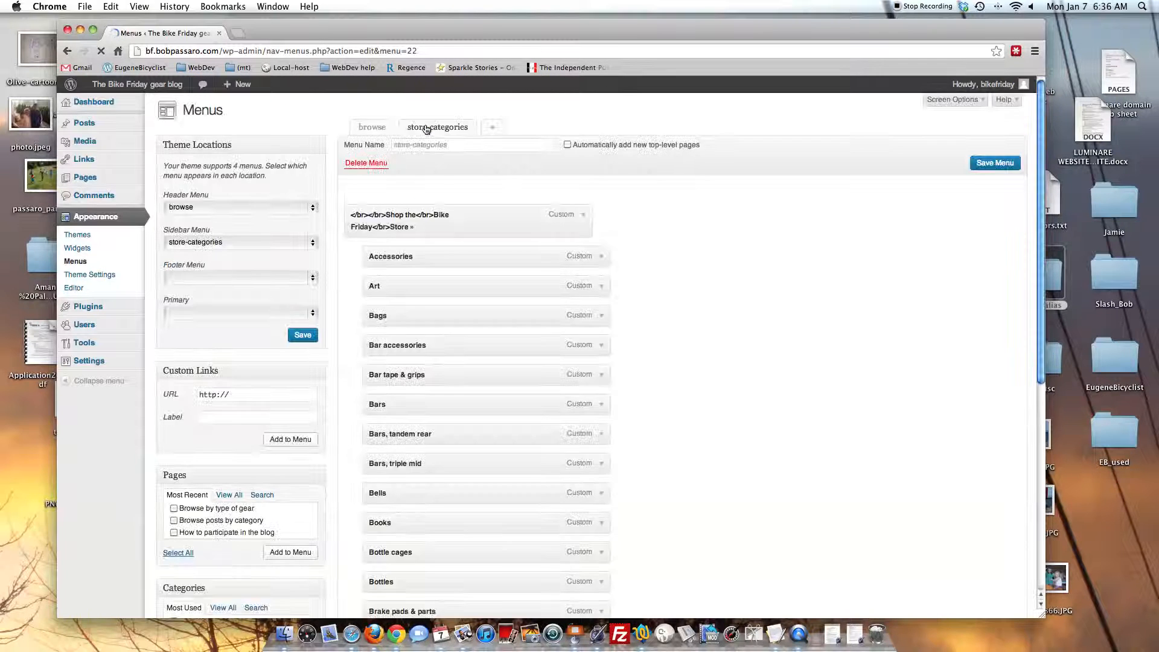
scroll(440, 280, down, 5)
scroll(440, 280, up, 5)
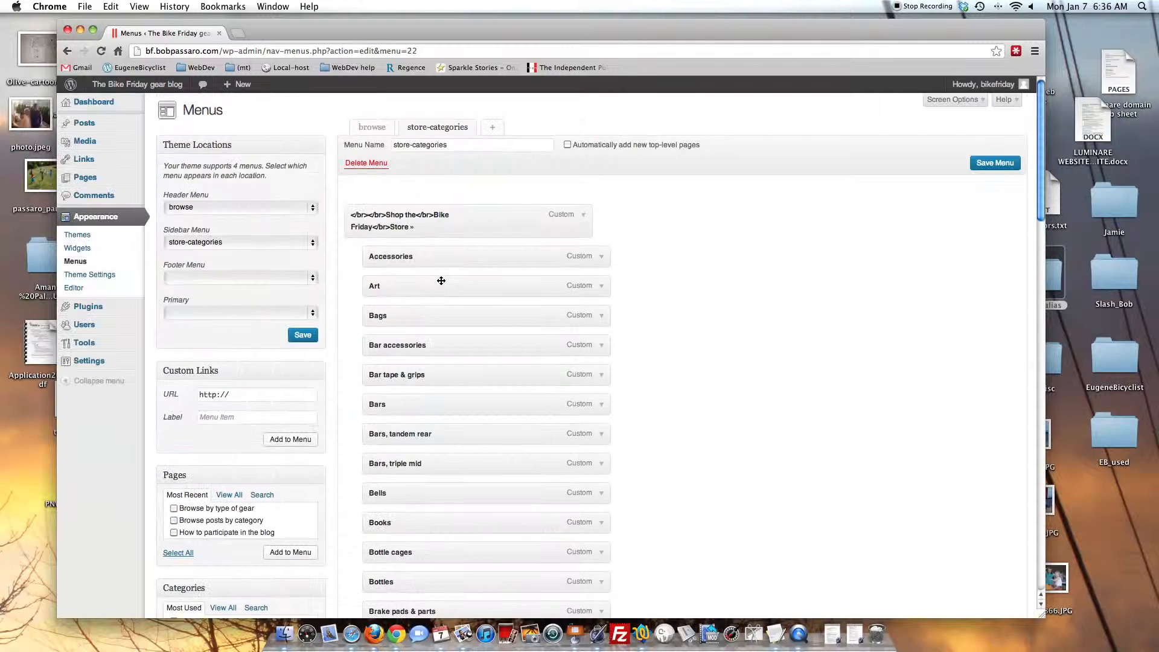
click(380, 127)
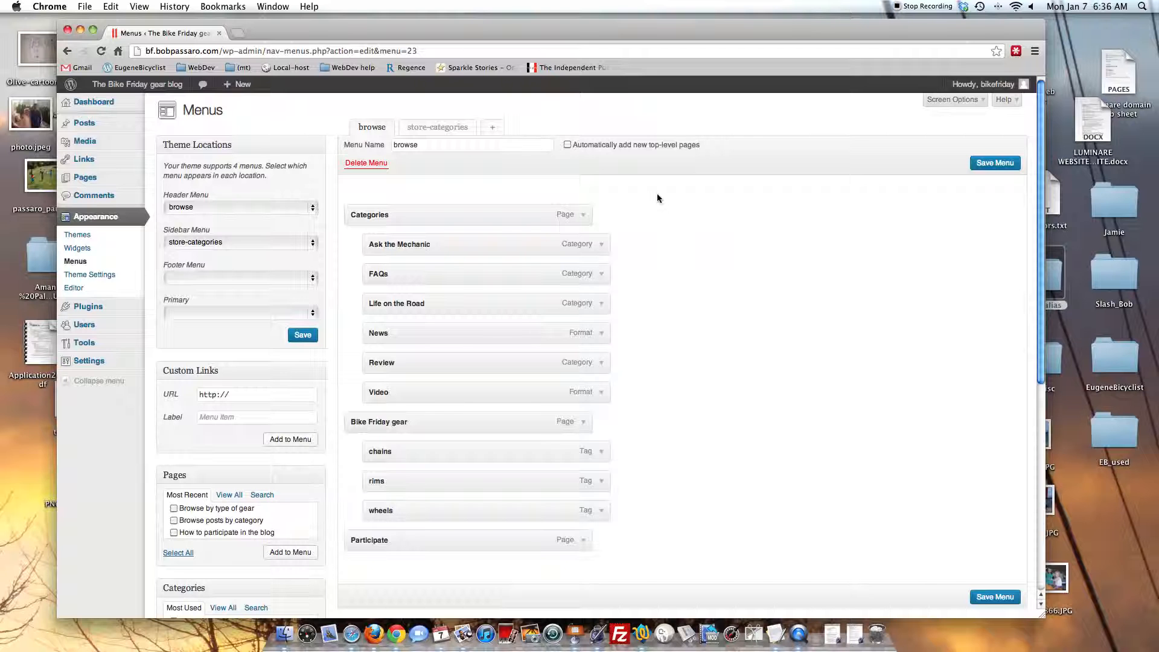
Examine the browse menu's items and the pages, categories, tags and formats available for adding to it
scroll(657, 195, down, 4)
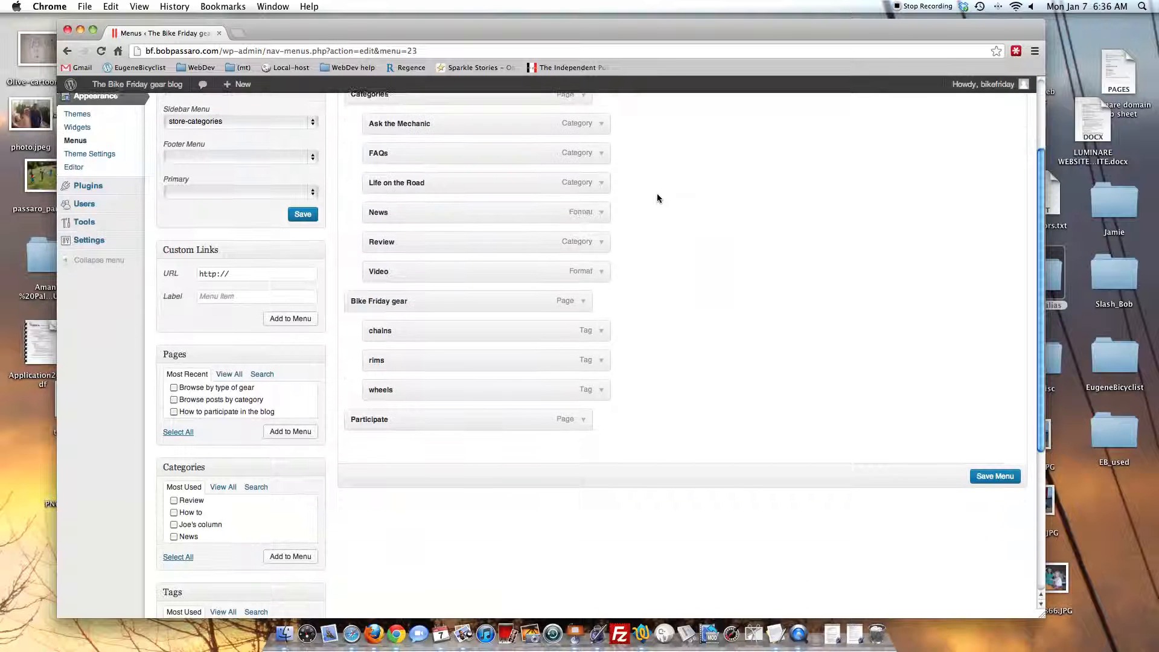
scroll(368, 213, up, 2)
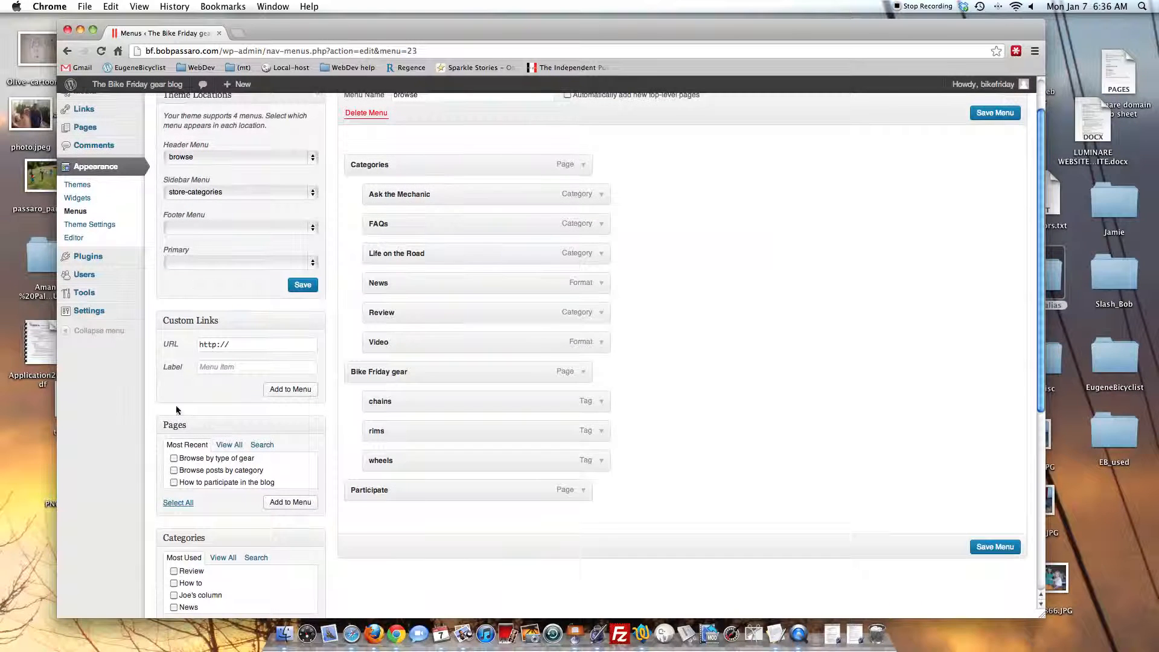
scroll(176, 457, down, 4)
scroll(202, 449, down, 2)
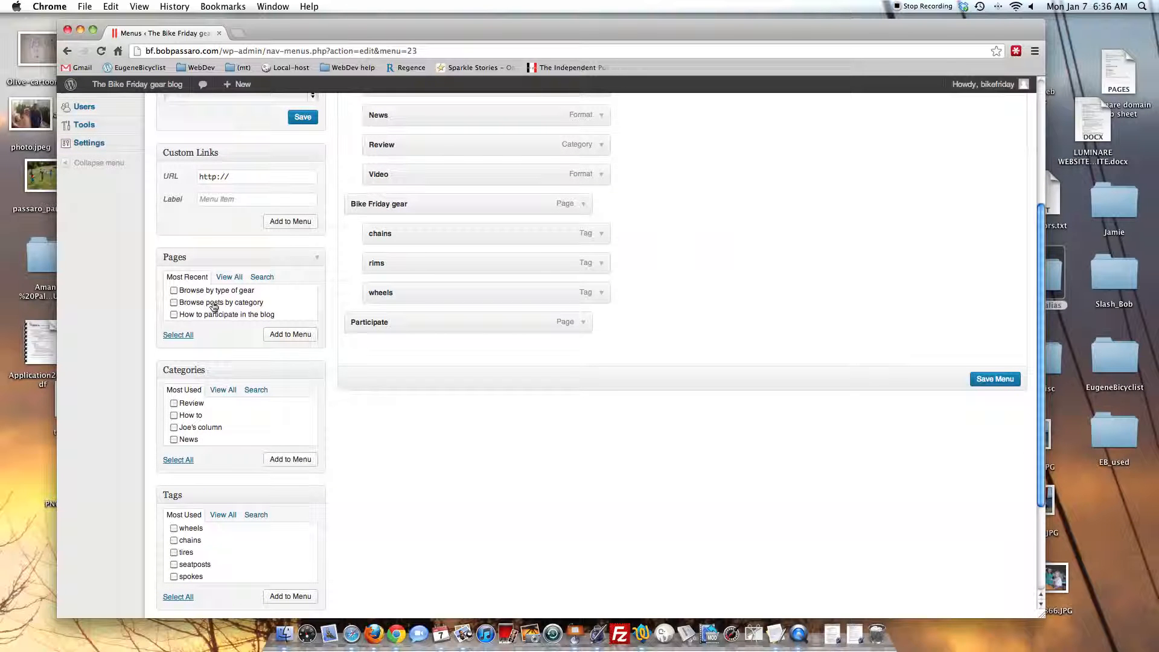
scroll(227, 401, down, 5)
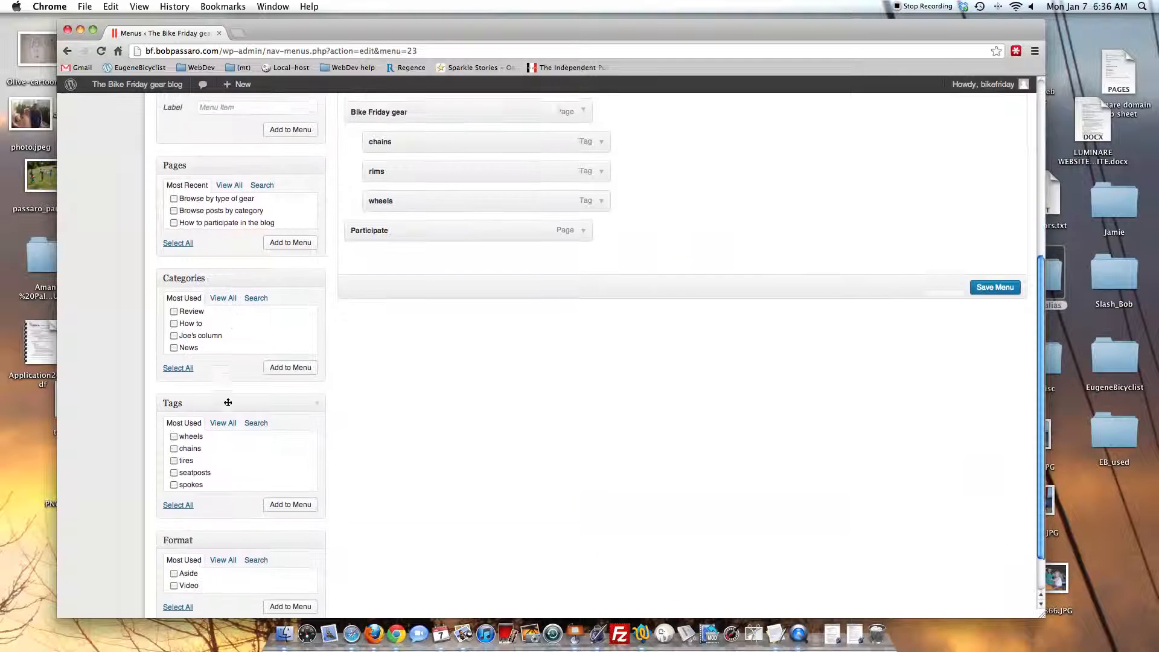
scroll(235, 468, up, 15)
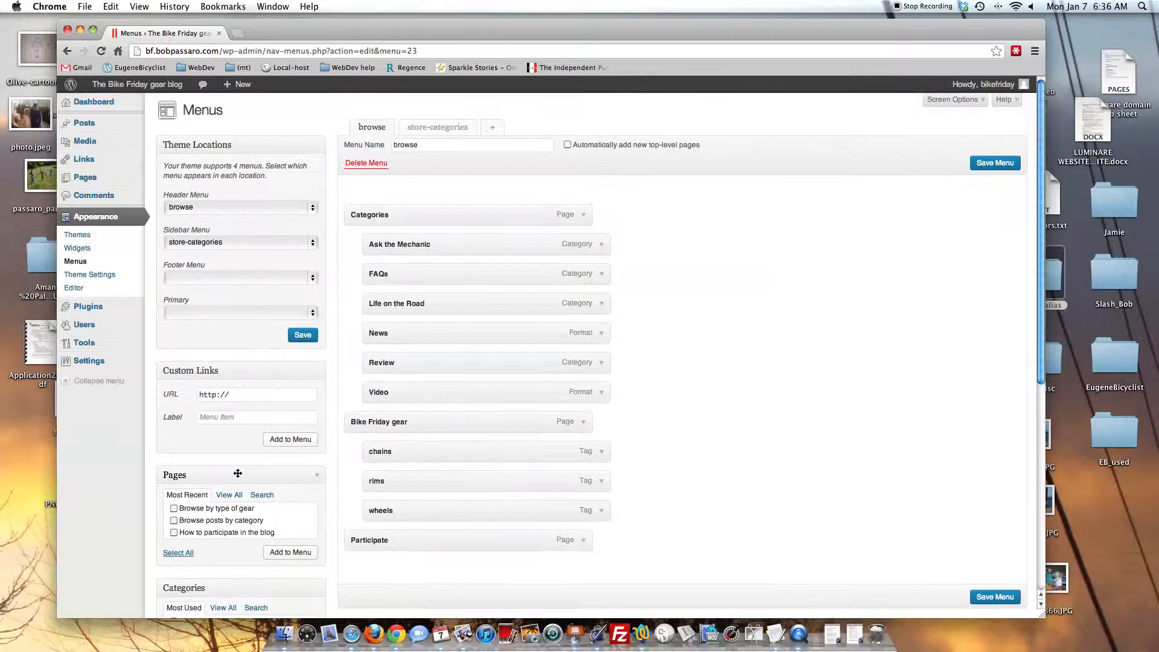
scroll(237, 477, down, 10)
scroll(237, 476, up, 7)
scroll(237, 475, down, 2)
scroll(237, 473, up, 2)
Check which item boxes and advanced menu properties the Screen Options show, and close the options
click(953, 100)
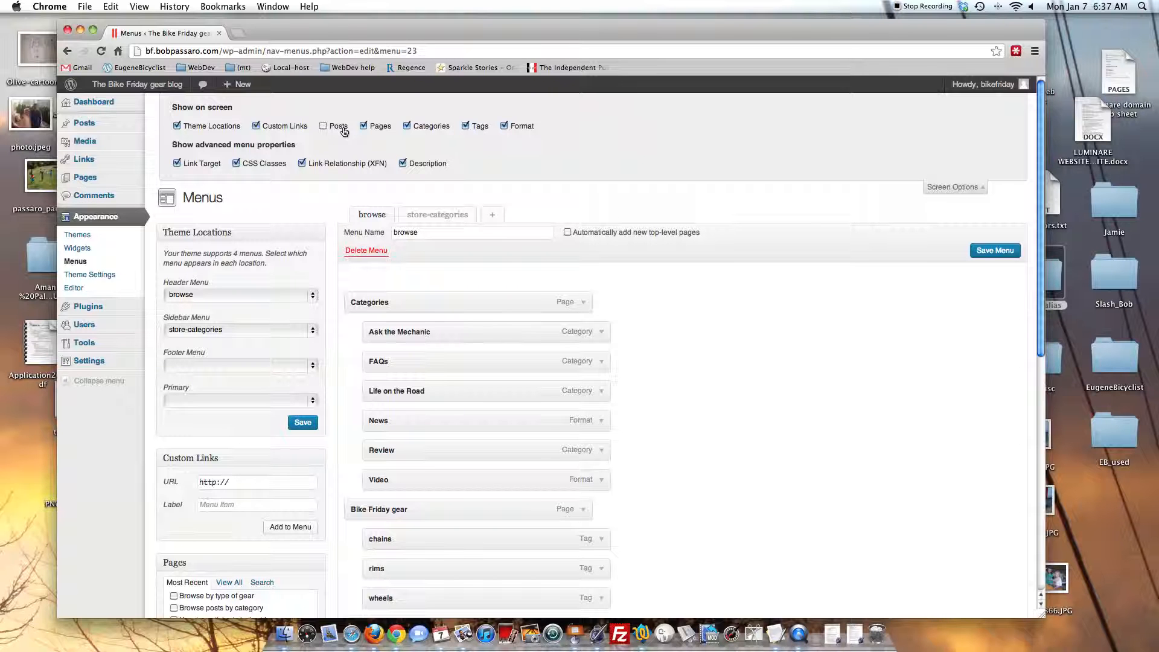
scroll(683, 176, down, 3)
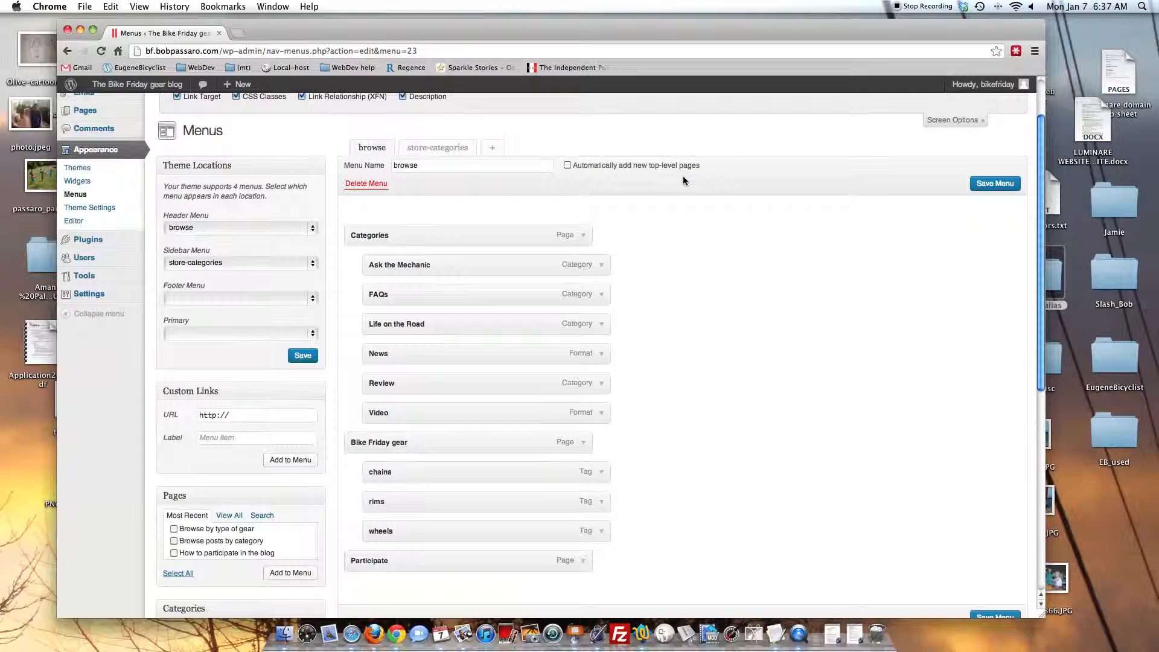
click(951, 122)
Find Joe's column in the full list of categories and add it to the browse menu
scroll(788, 238, down, 5)
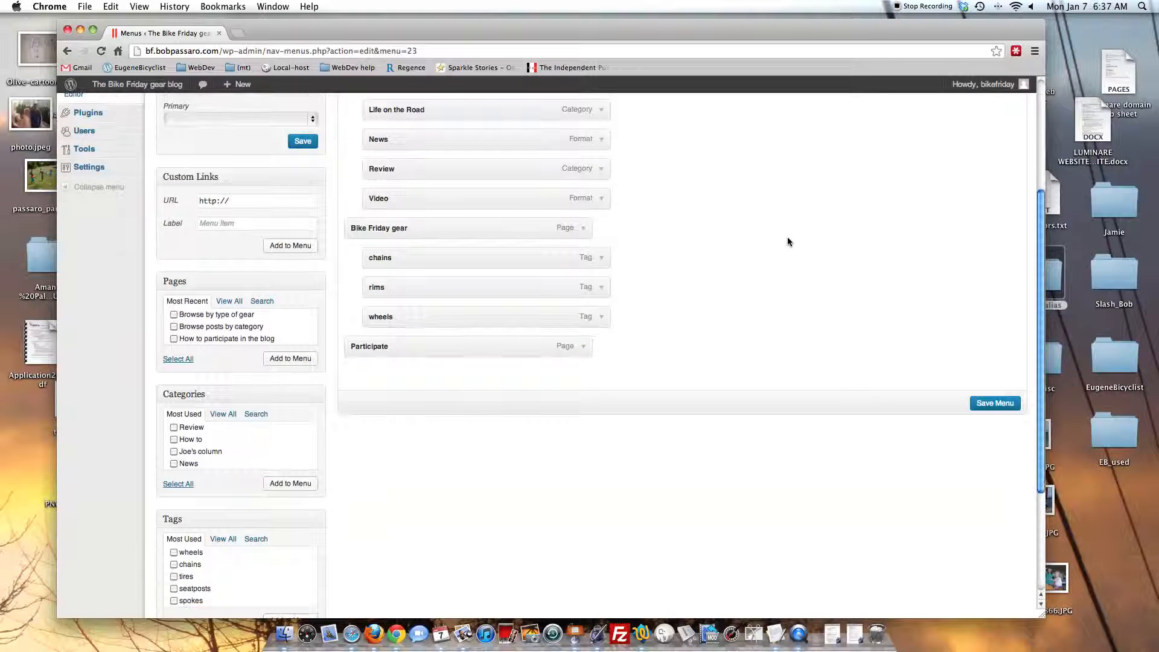
scroll(290, 427, down, 1)
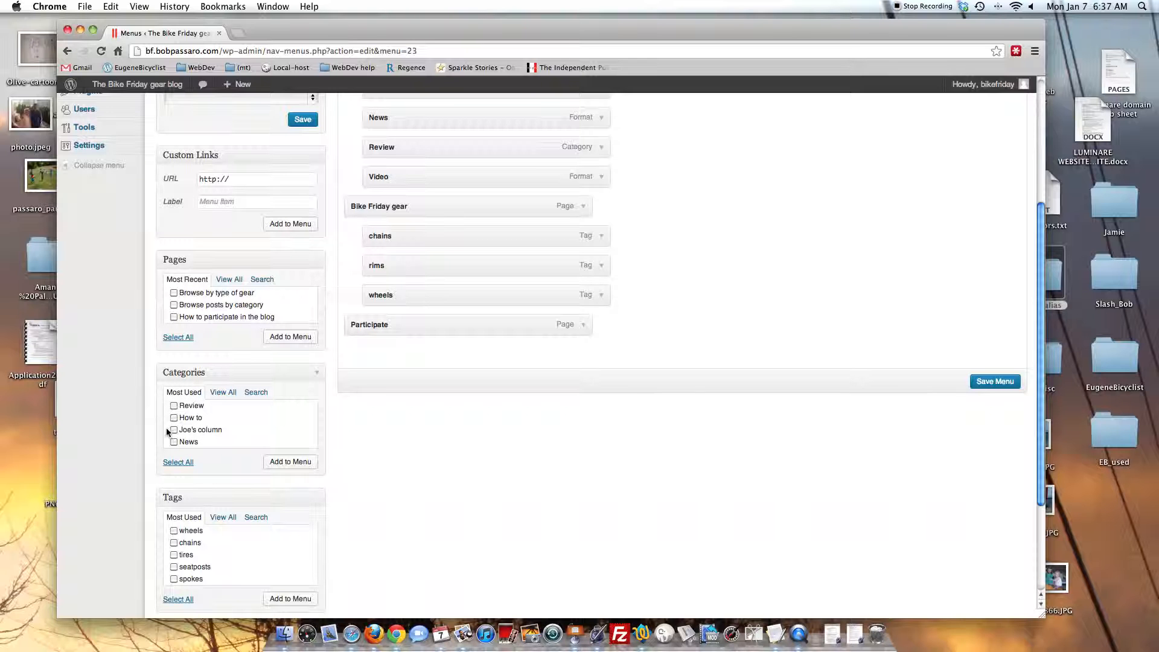
click(223, 394)
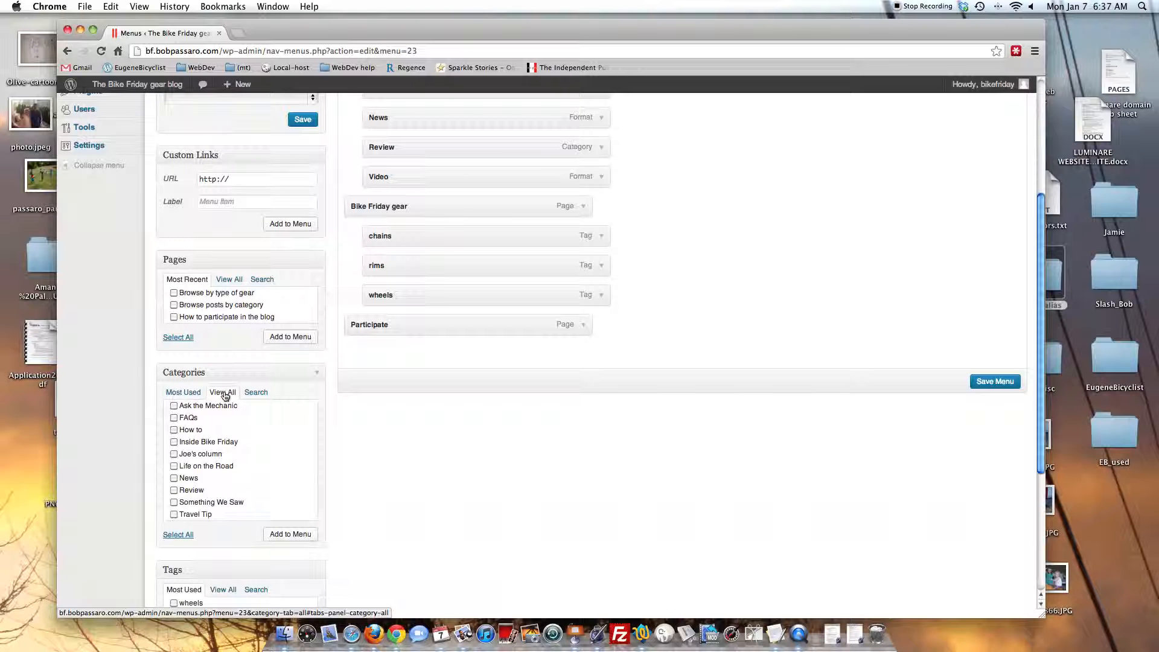
click(174, 454)
click(303, 536)
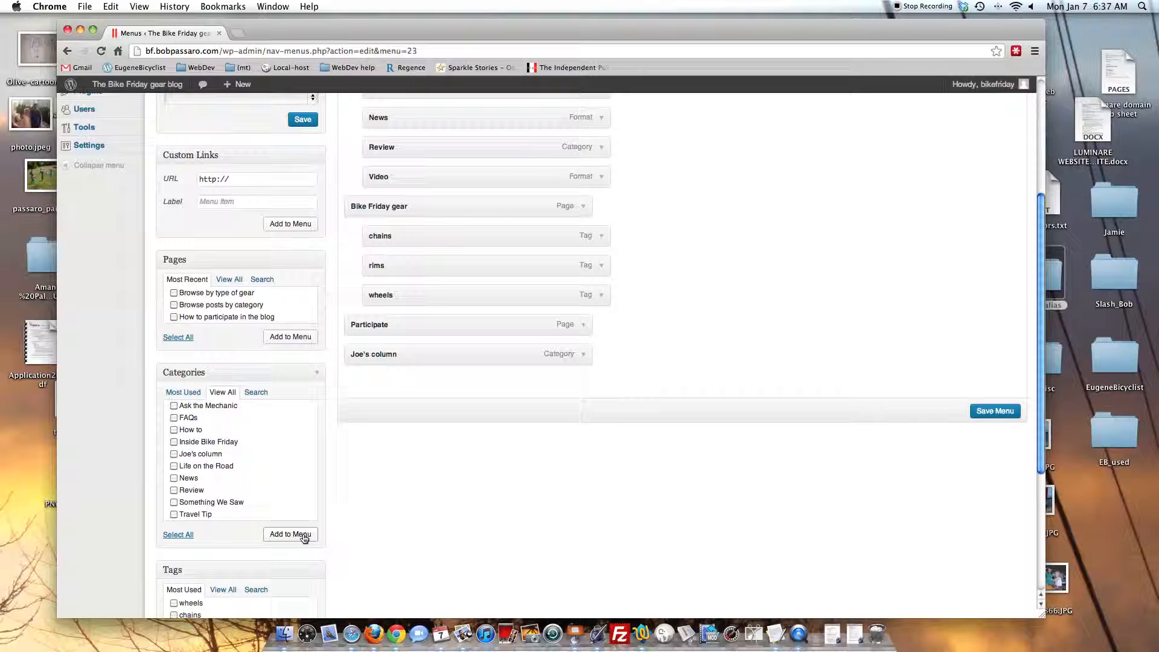
scroll(636, 375, down, 3)
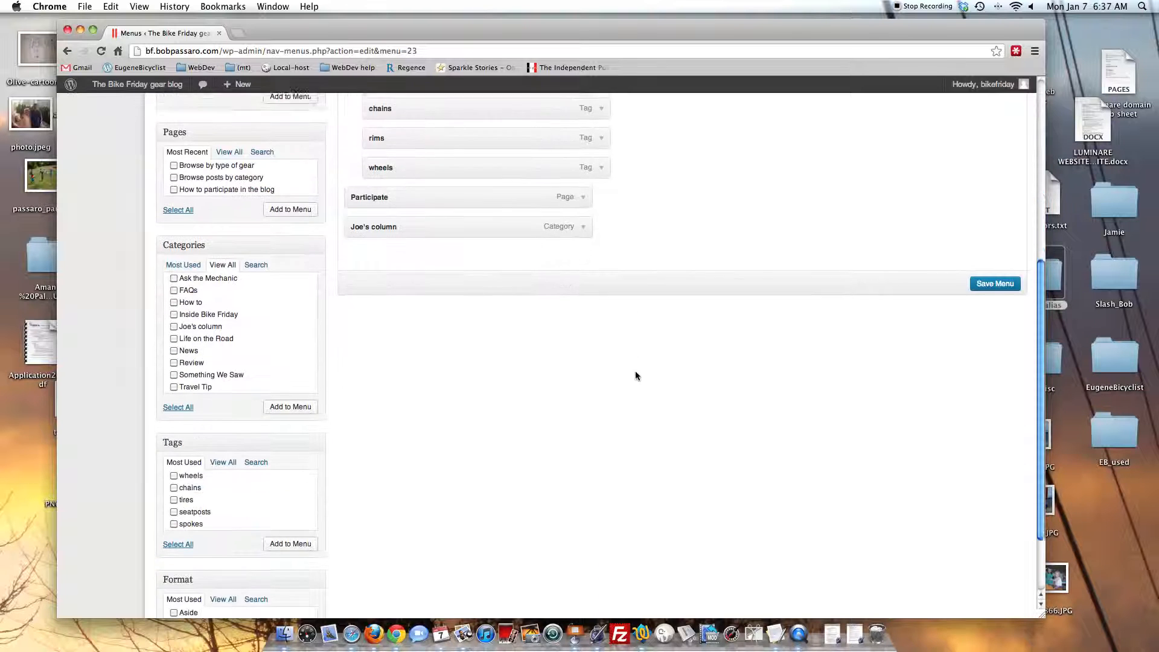
Add the tires and seatposts tags to the browse menu
scroll(636, 375, down, 1)
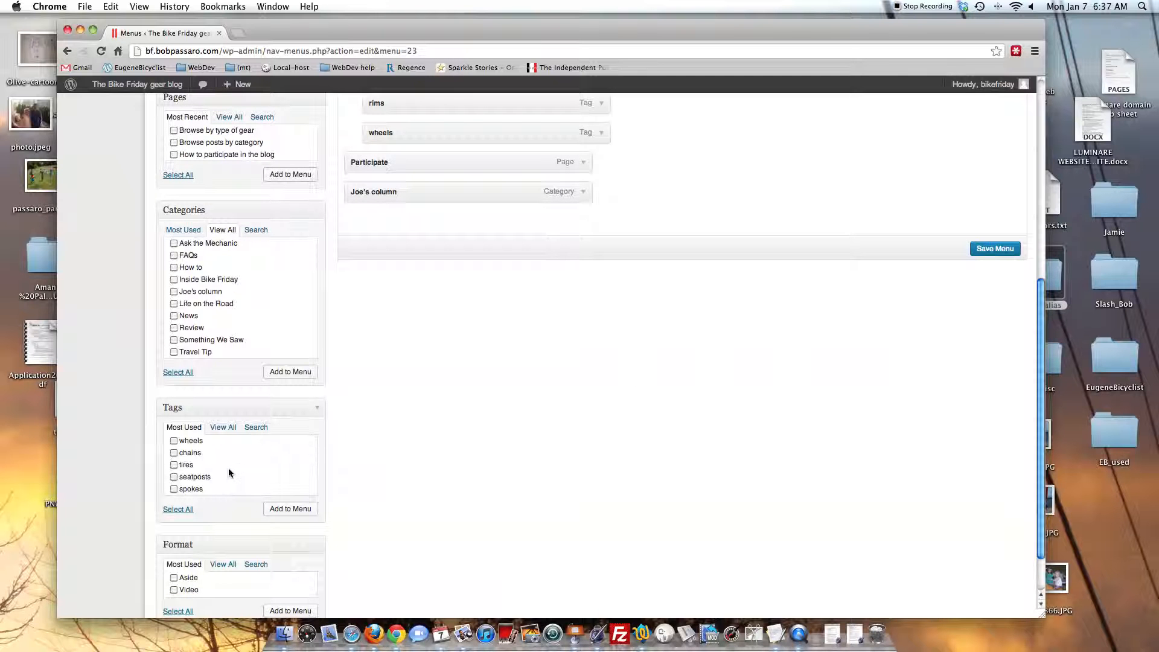
click(173, 464)
scroll(175, 471, down, 1)
click(173, 477)
click(174, 482)
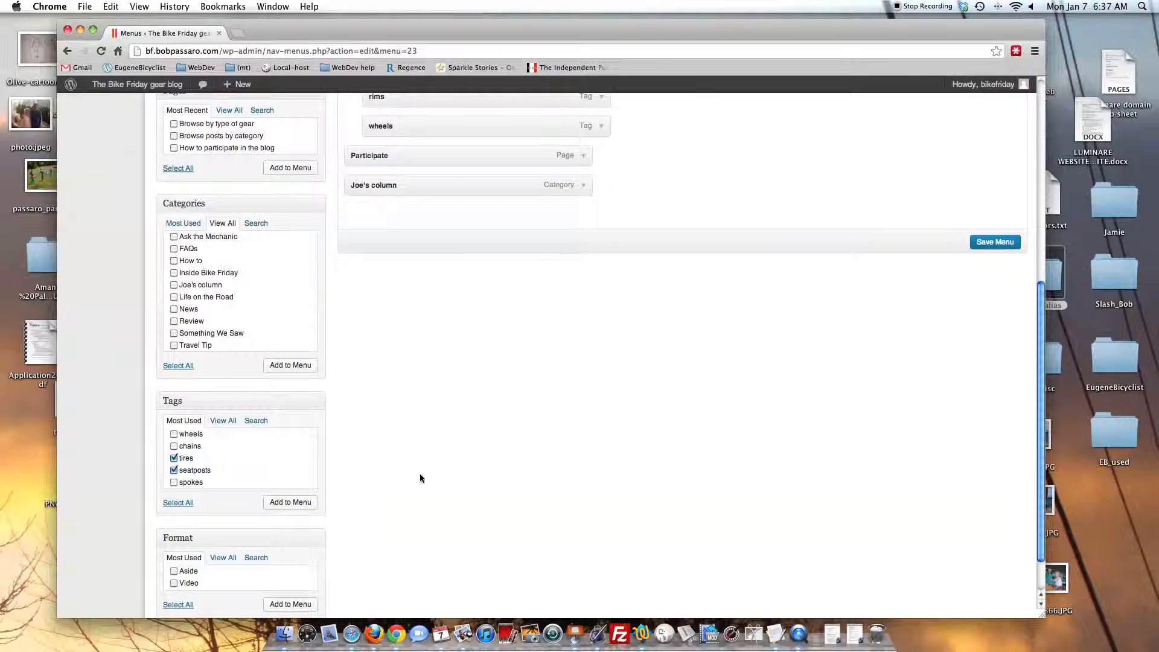
click(304, 503)
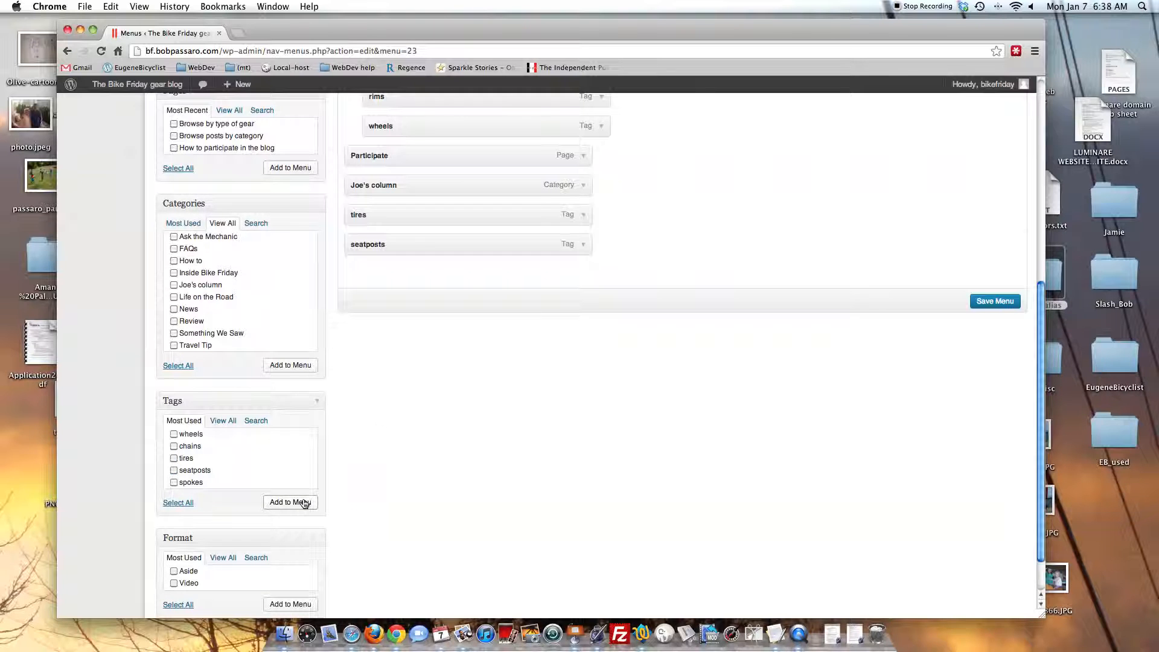
Move Joe's column under Categories in the browse menu, between FAQs and Life on the Road
scroll(377, 425, up, 3)
scroll(377, 429, up, 3)
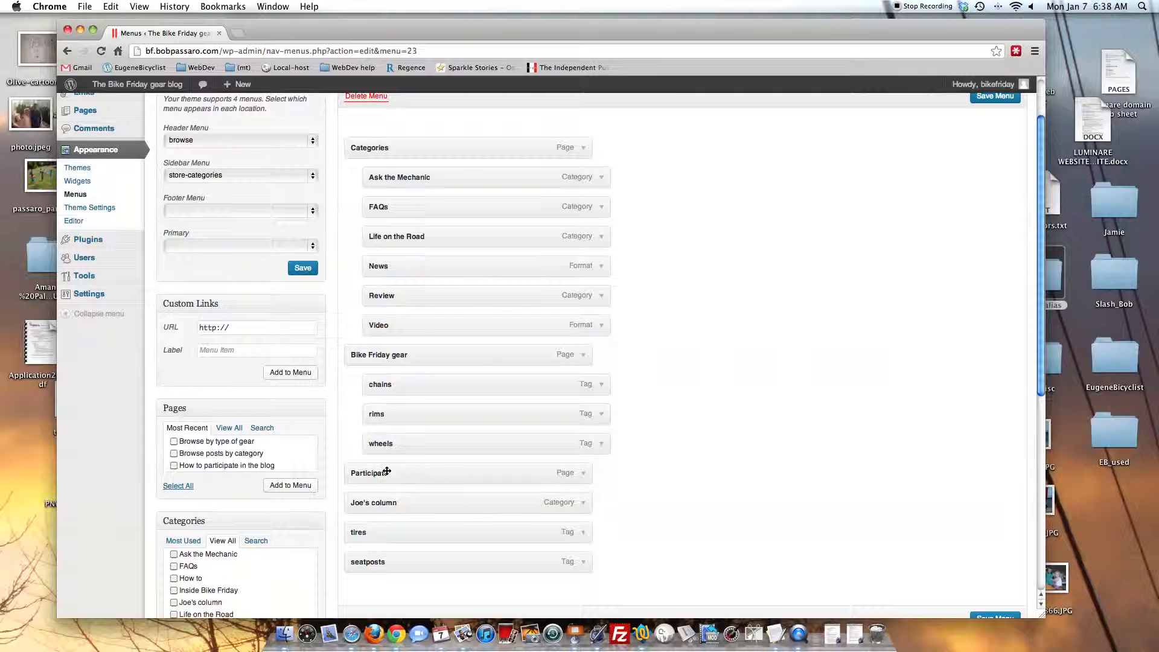
drag(393, 506, 416, 236)
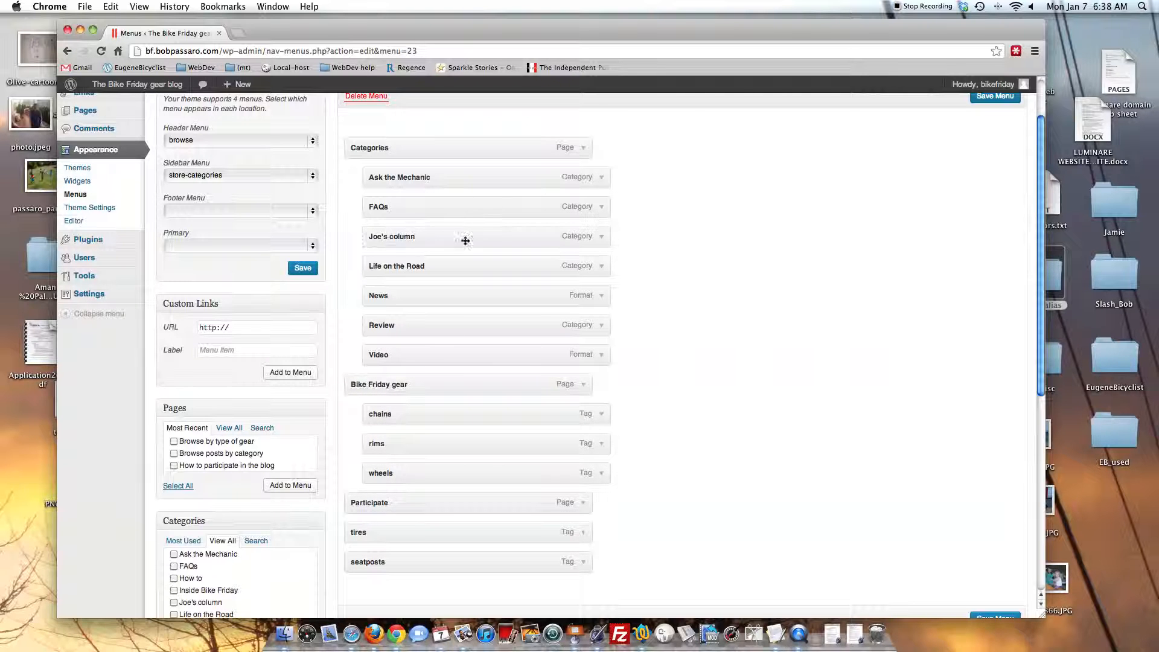
Nest tires and seatposts under Bike Friday gear, ordering them alphabetically between rims and wheels
scroll(649, 244, down, 3)
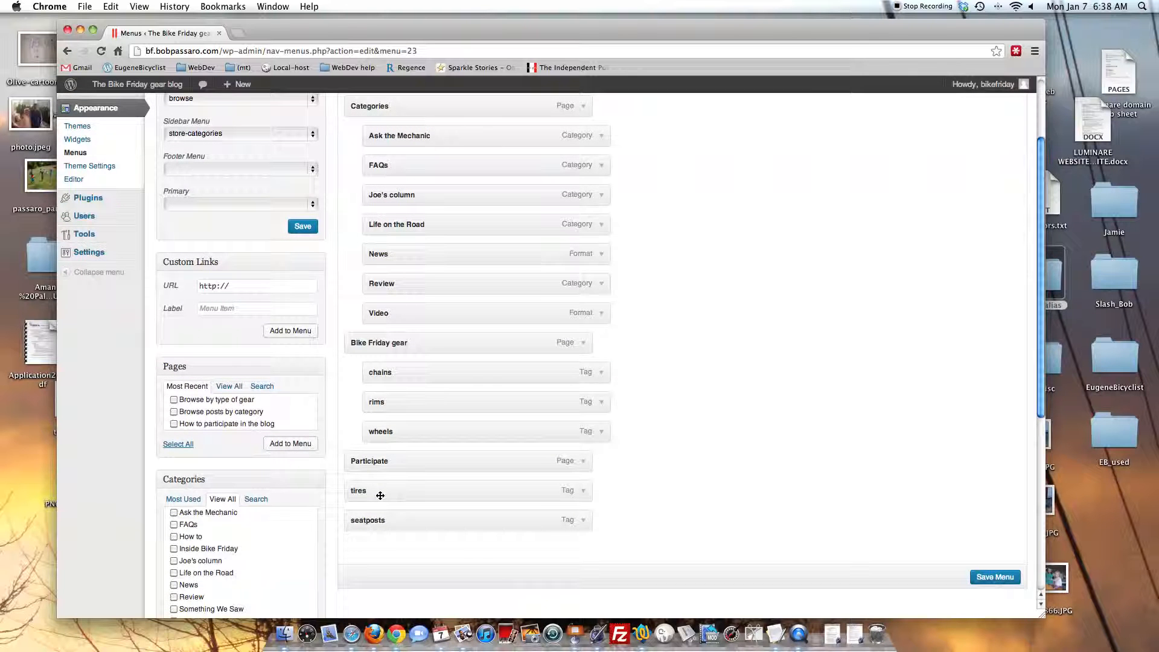
drag(378, 493, 403, 435)
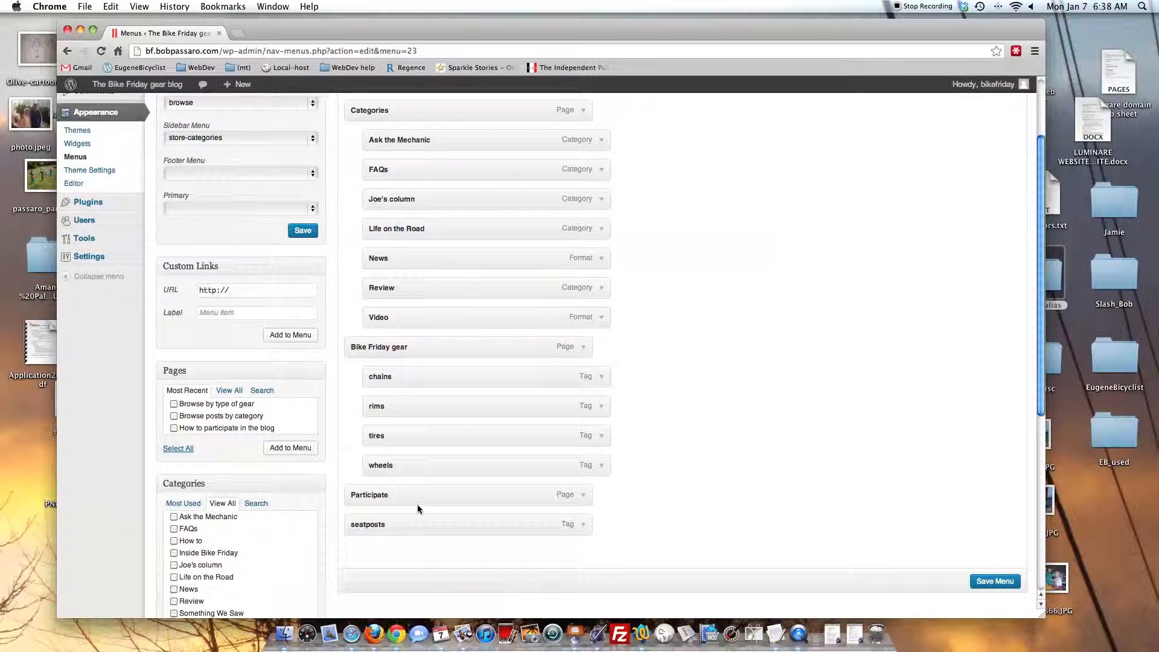
drag(397, 526, 423, 429)
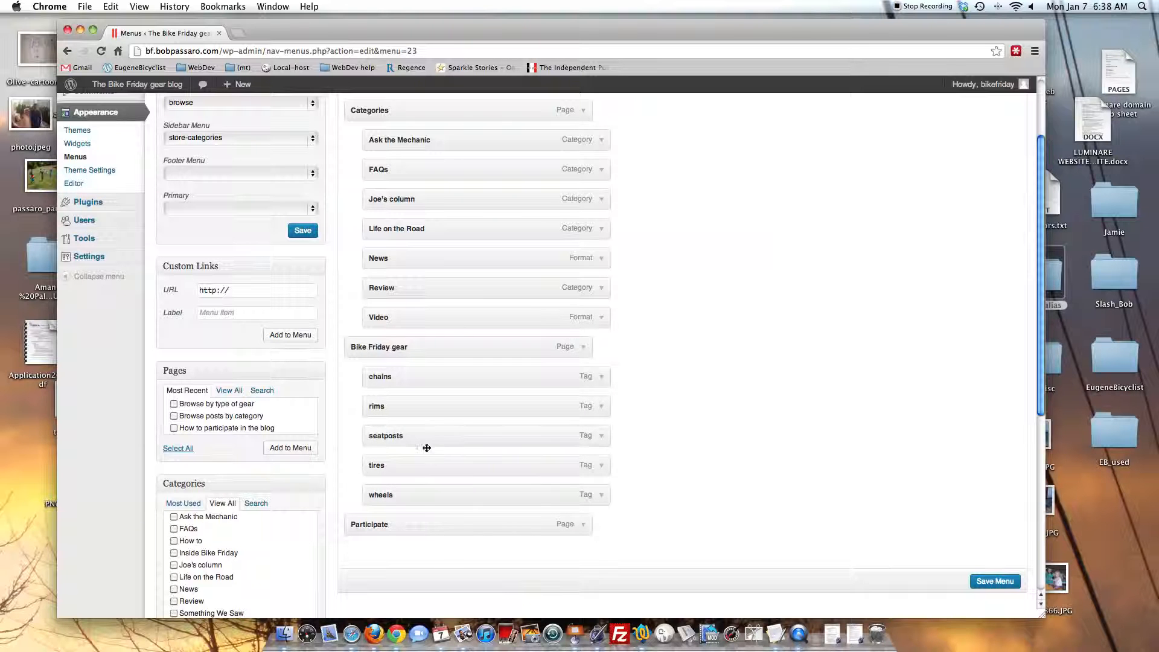
Try nesting seatposts as a sub-item of rims and return it to the level of the other gear tags
drag(430, 437, 465, 437)
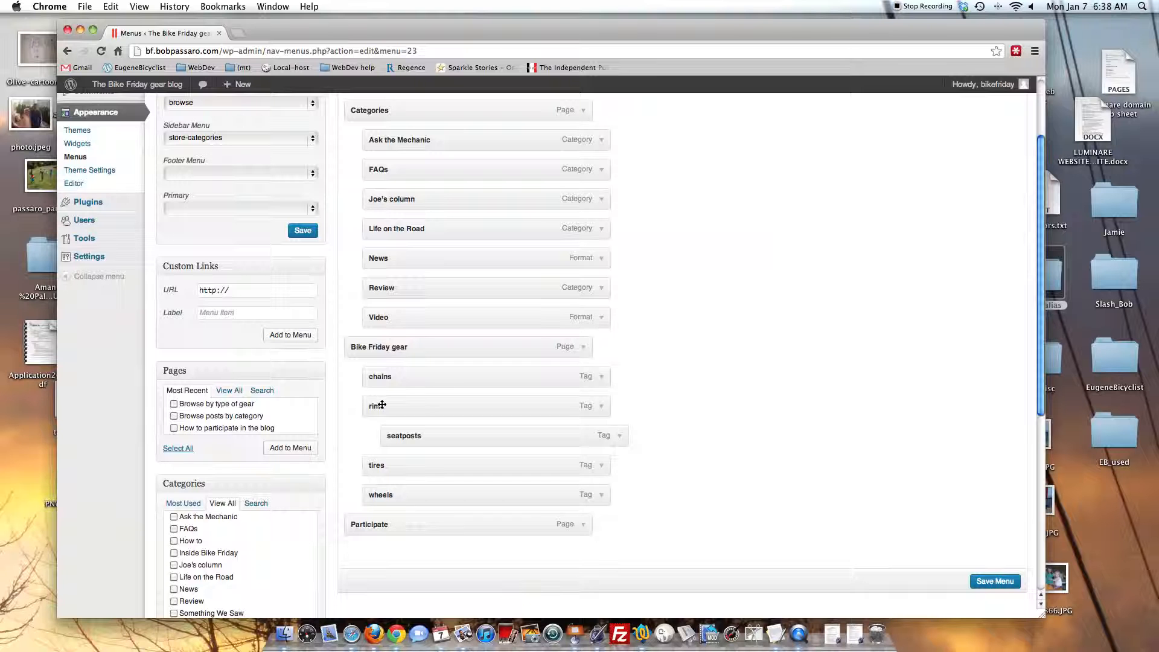
drag(445, 435, 433, 435)
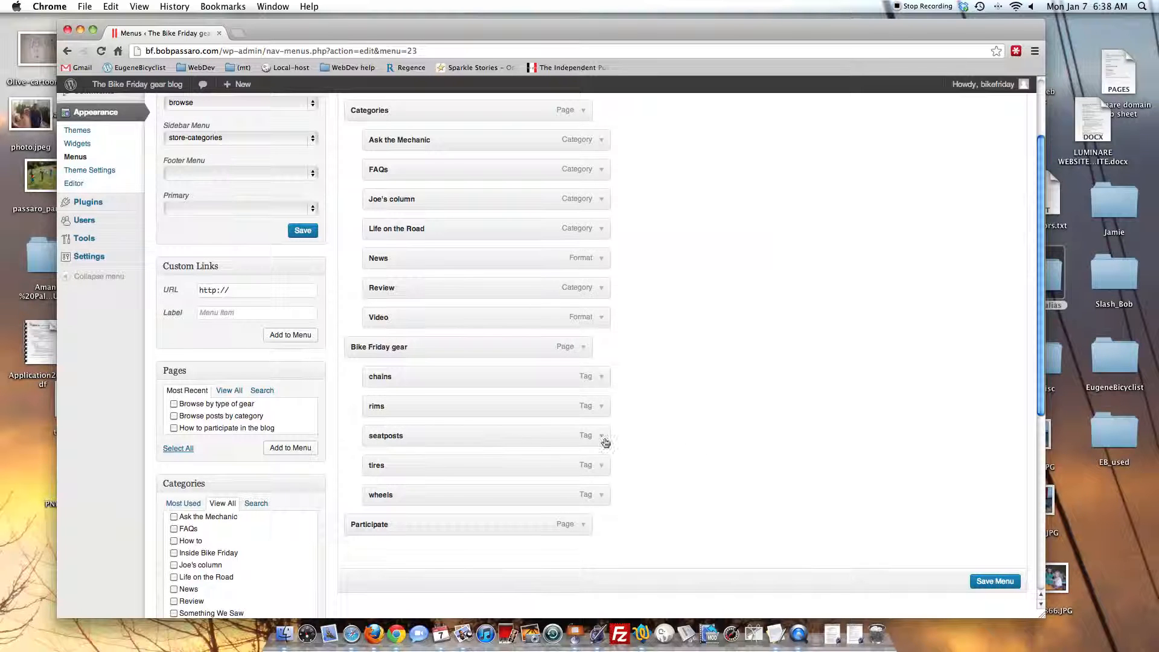
scroll(730, 449, down, 3)
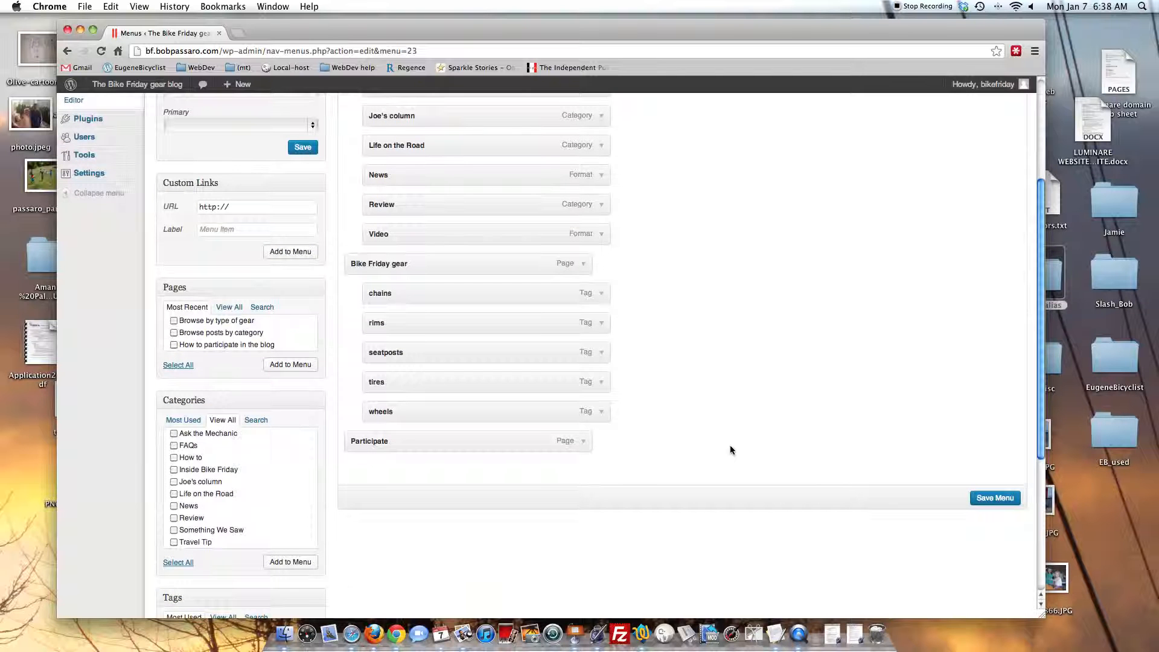
scroll(718, 447, down, 1)
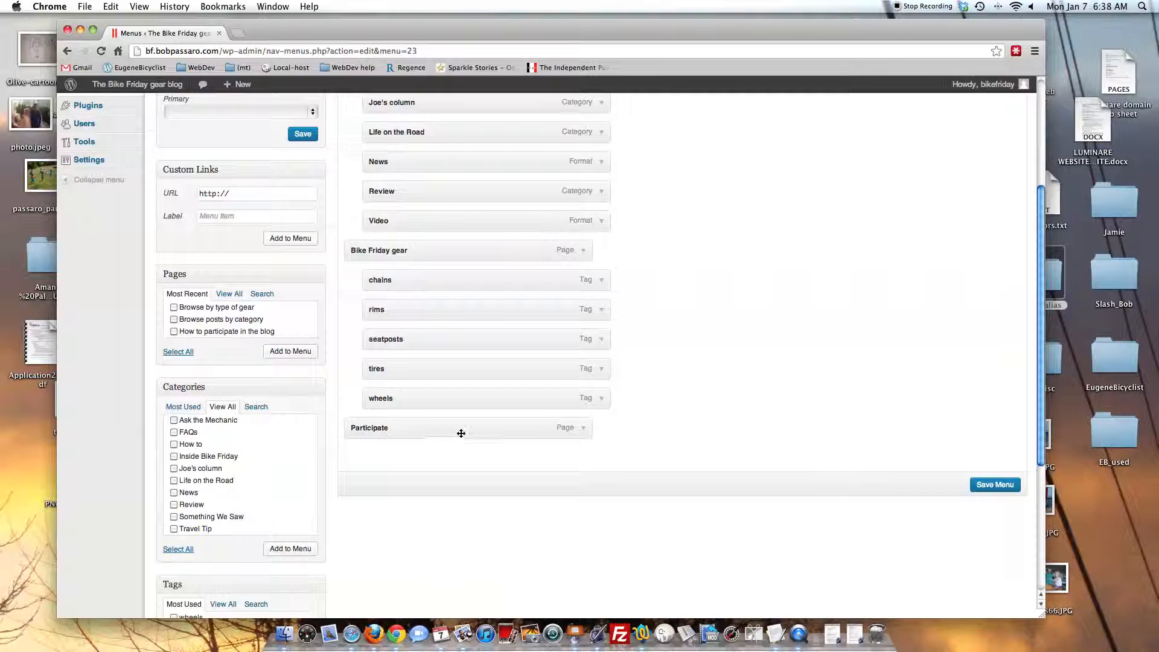
Try making wheels a top-level item and nest it back under Bike Friday gear
scroll(444, 404, up, 5)
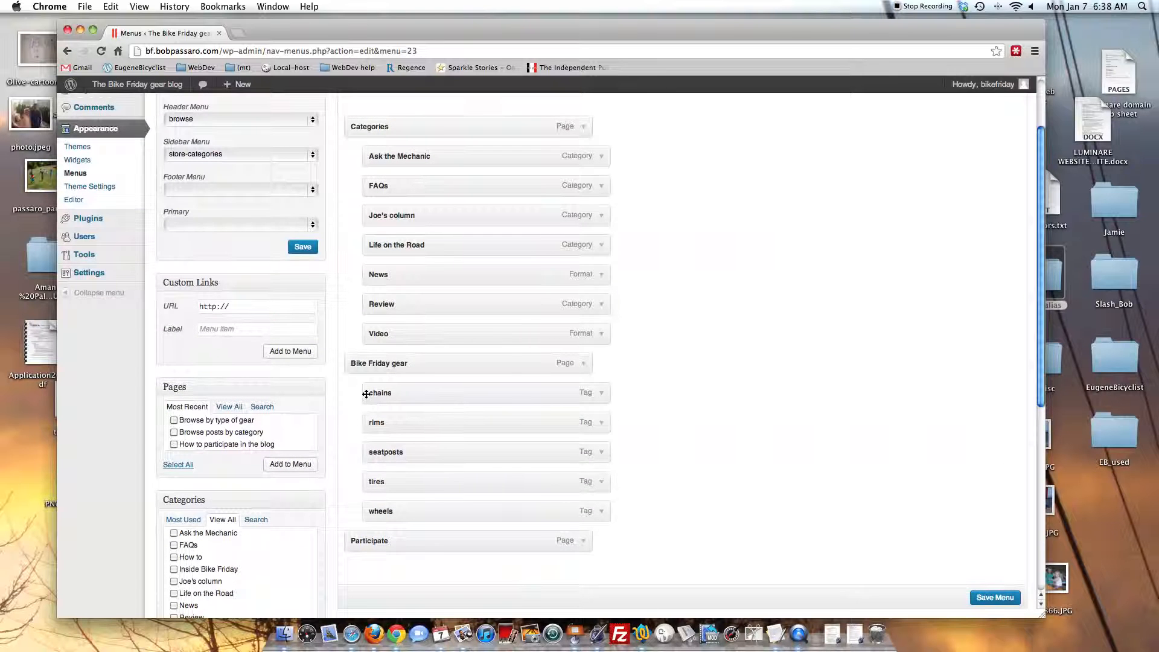
drag(408, 512, 396, 511)
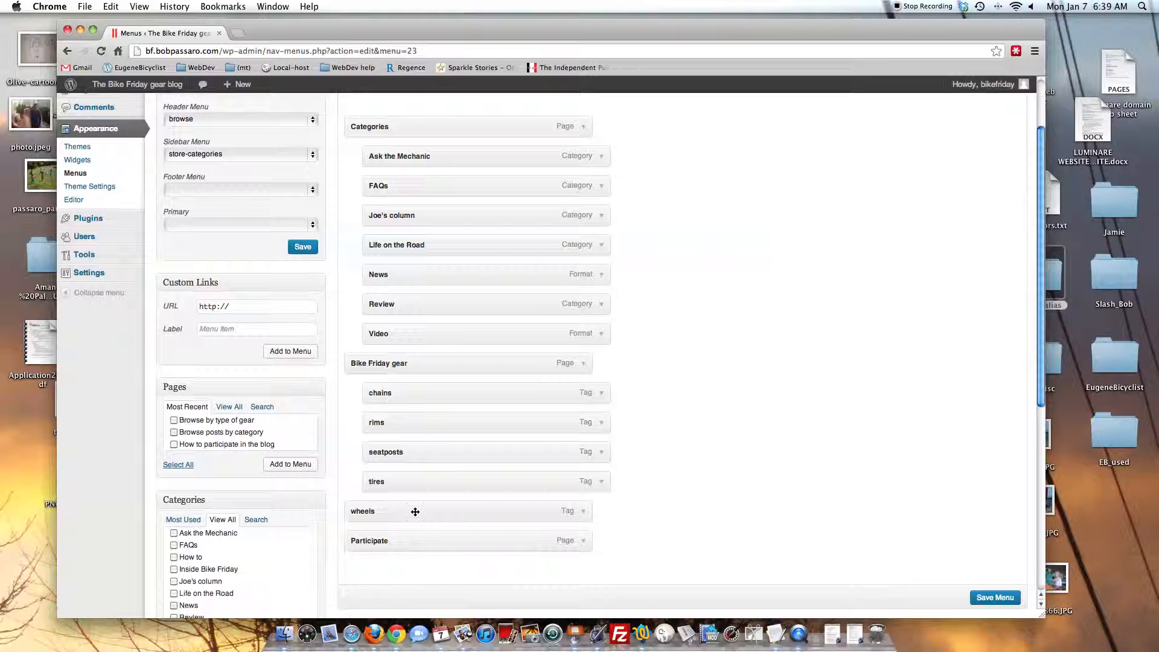
drag(416, 512, 442, 511)
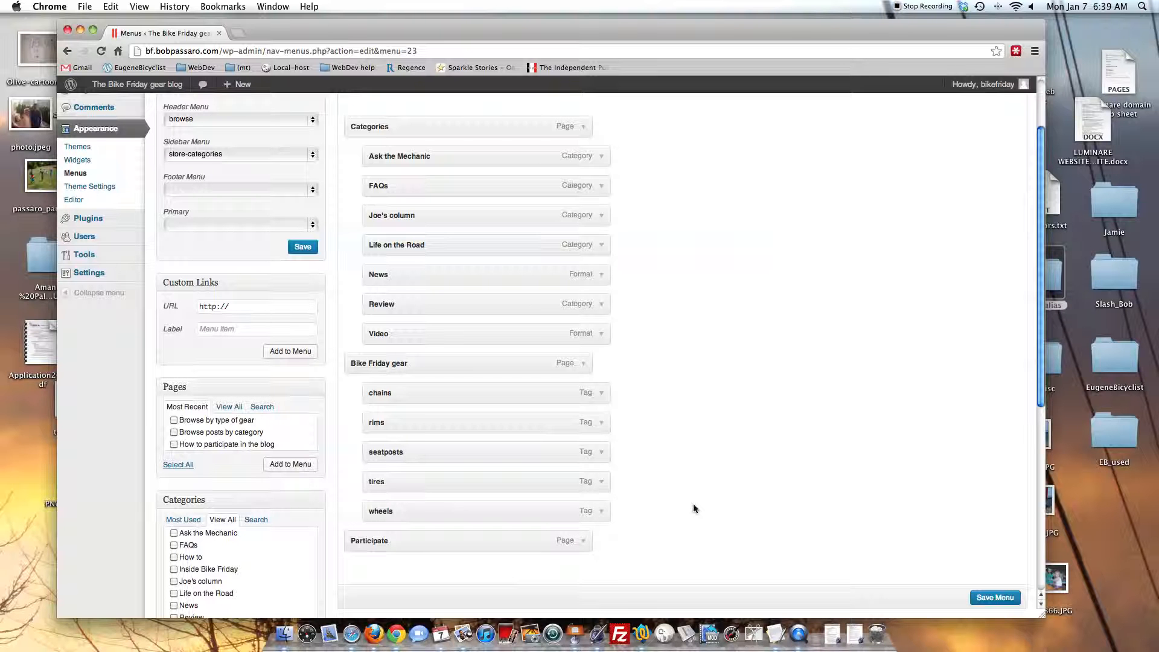
Review the order of the browse menu's items and save the menu
scroll(696, 508, up, 3)
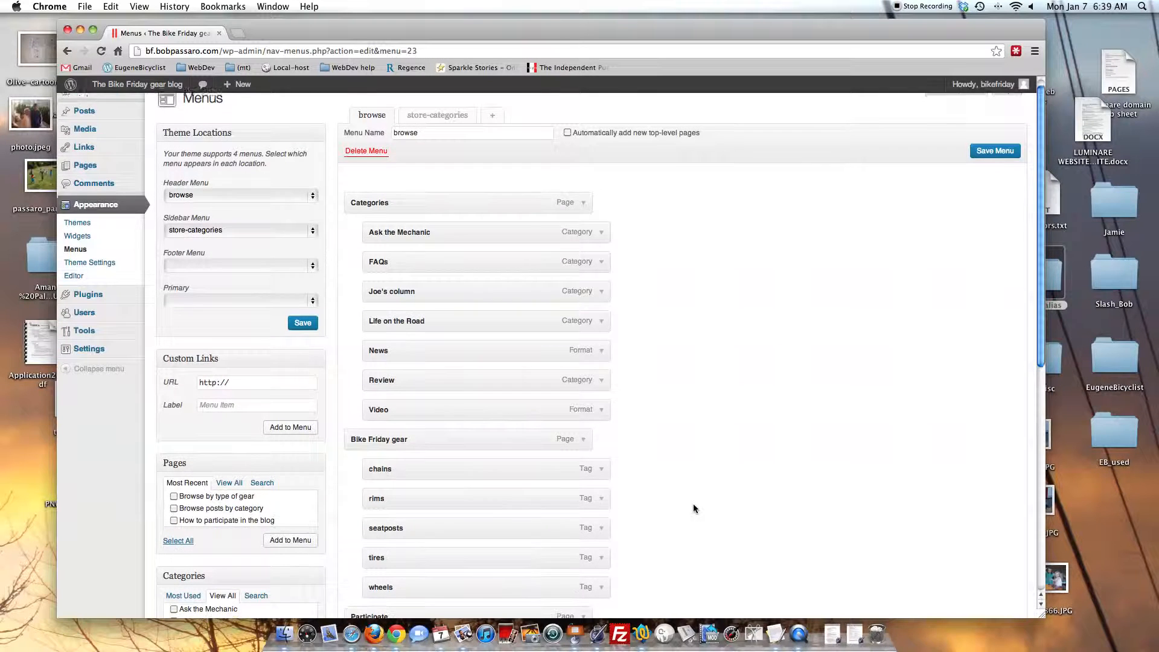
scroll(696, 509, down, 2)
scroll(693, 507, down, 3)
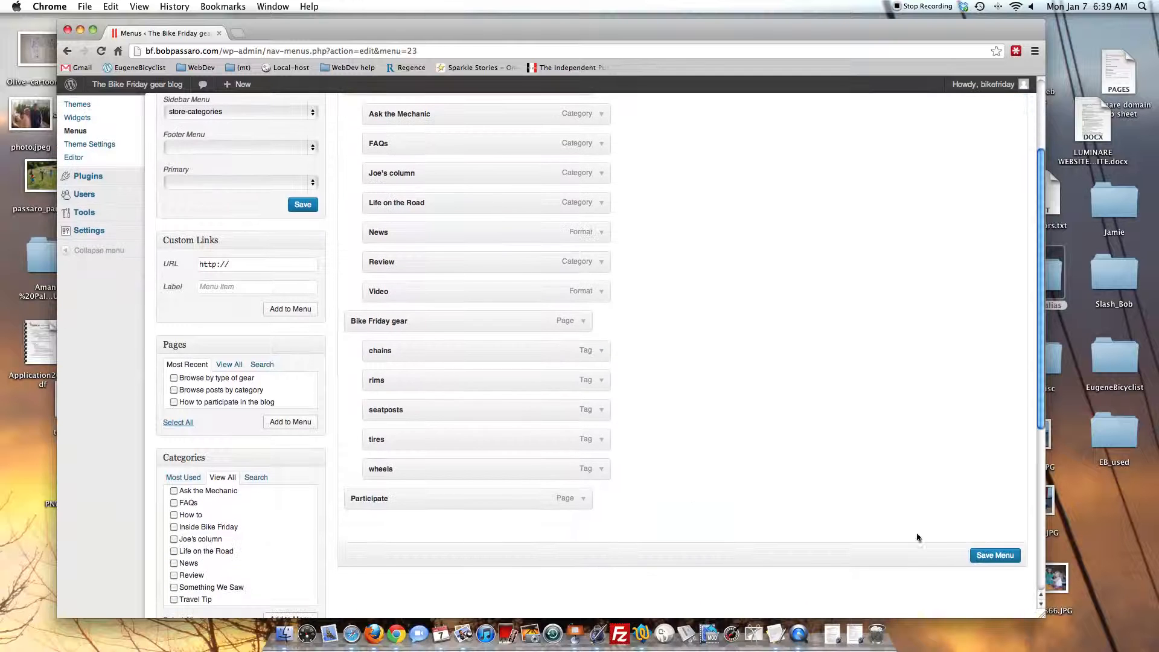
click(990, 555)
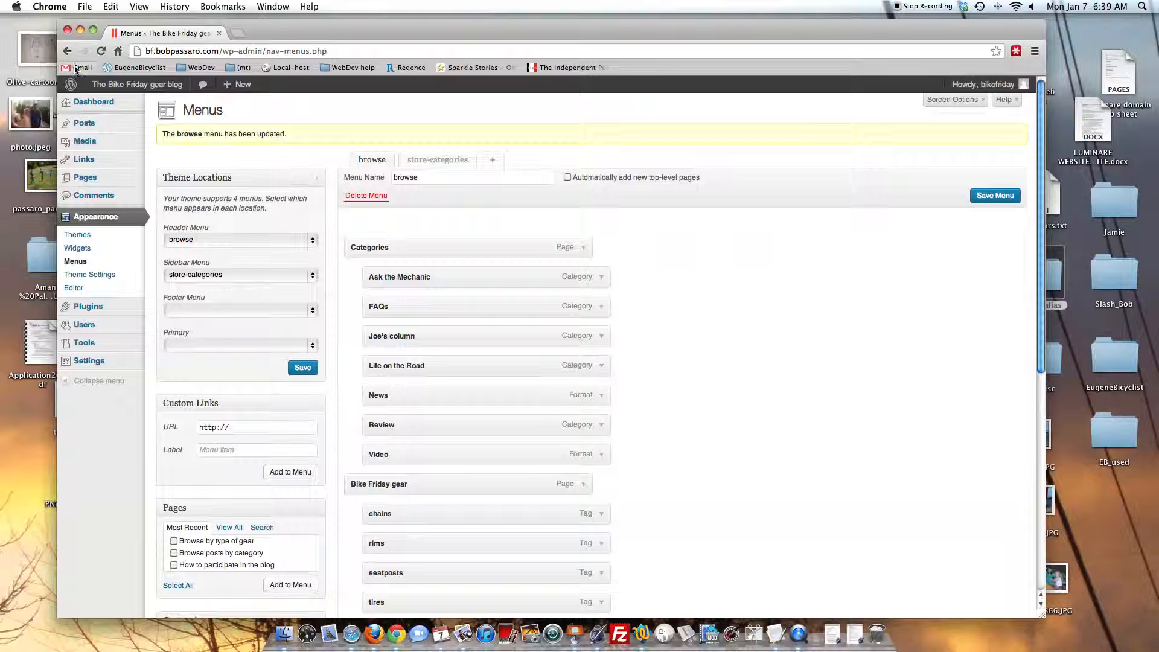
Visit the live blog, check the Joe's column page through the Categories navigation, and return to the home page
click(117, 103)
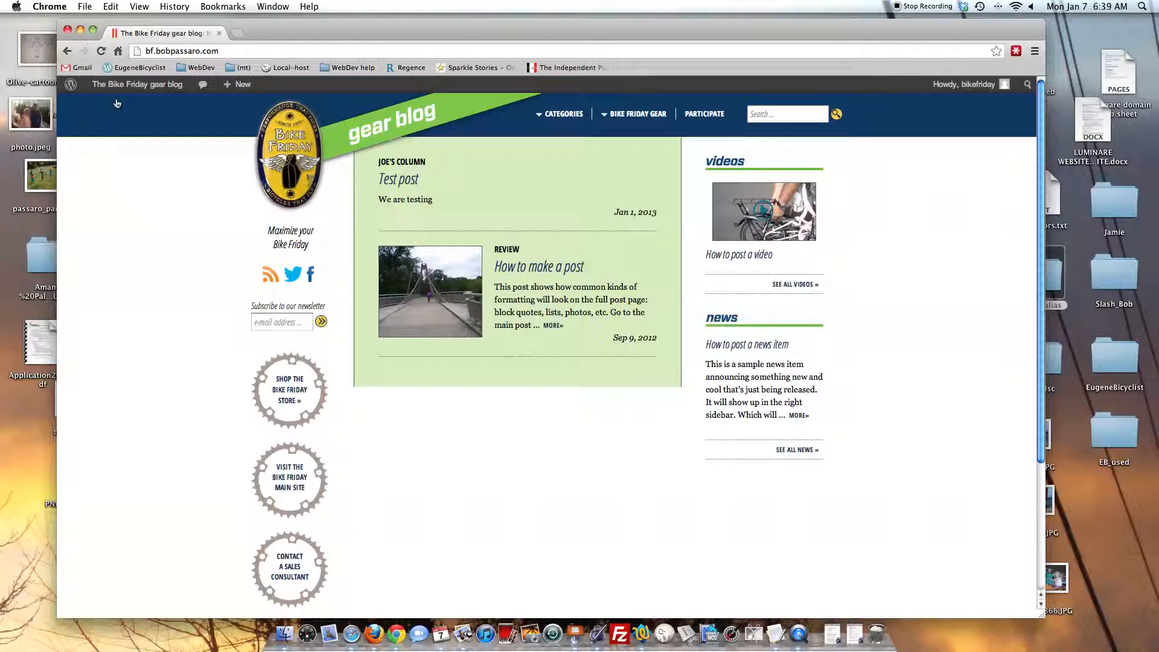
mouse_move(566, 119)
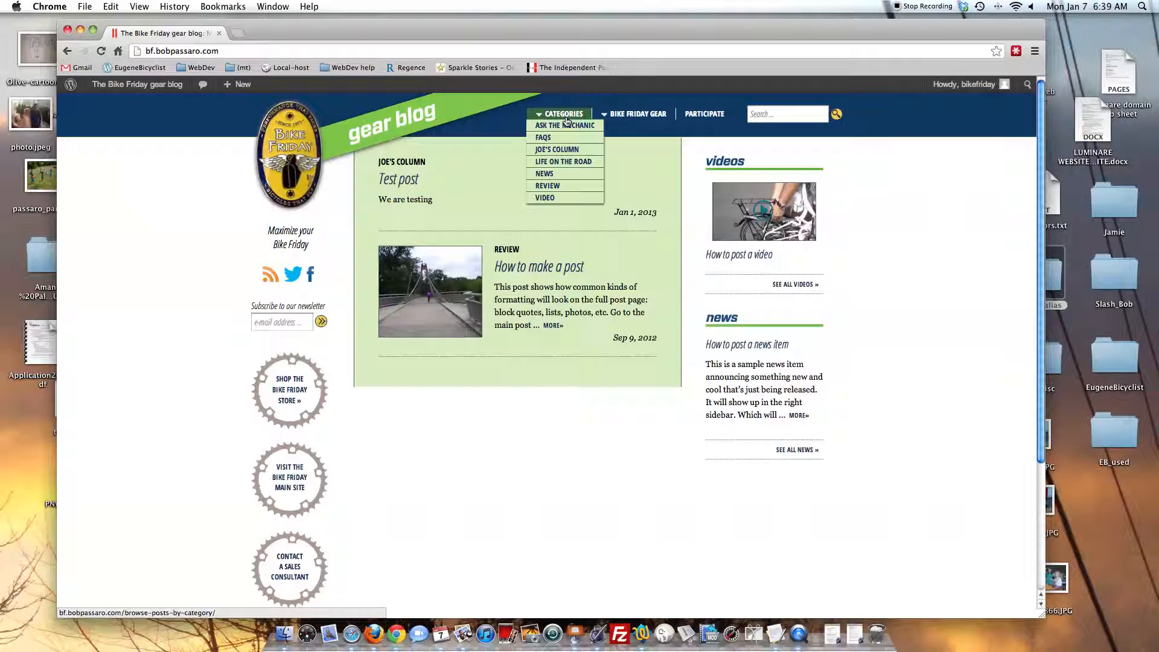
click(567, 151)
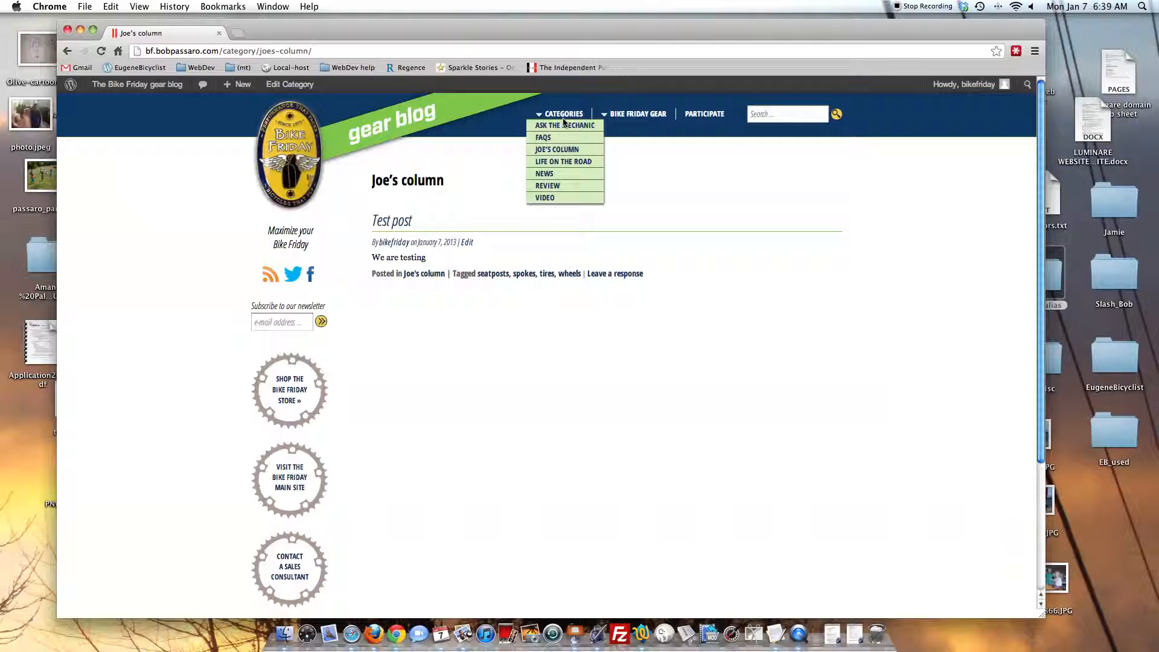
click(399, 119)
Check the seatposts tag page through the Bike Friday gear navigation and return to the blog's home page
mouse_move(660, 115)
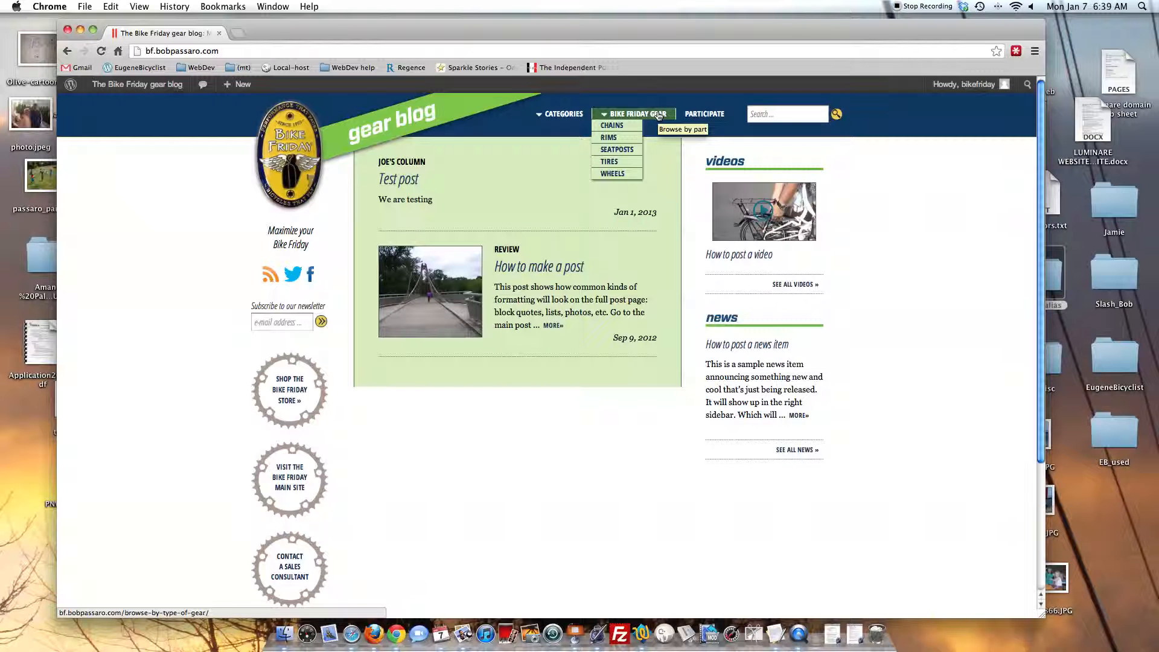
click(620, 151)
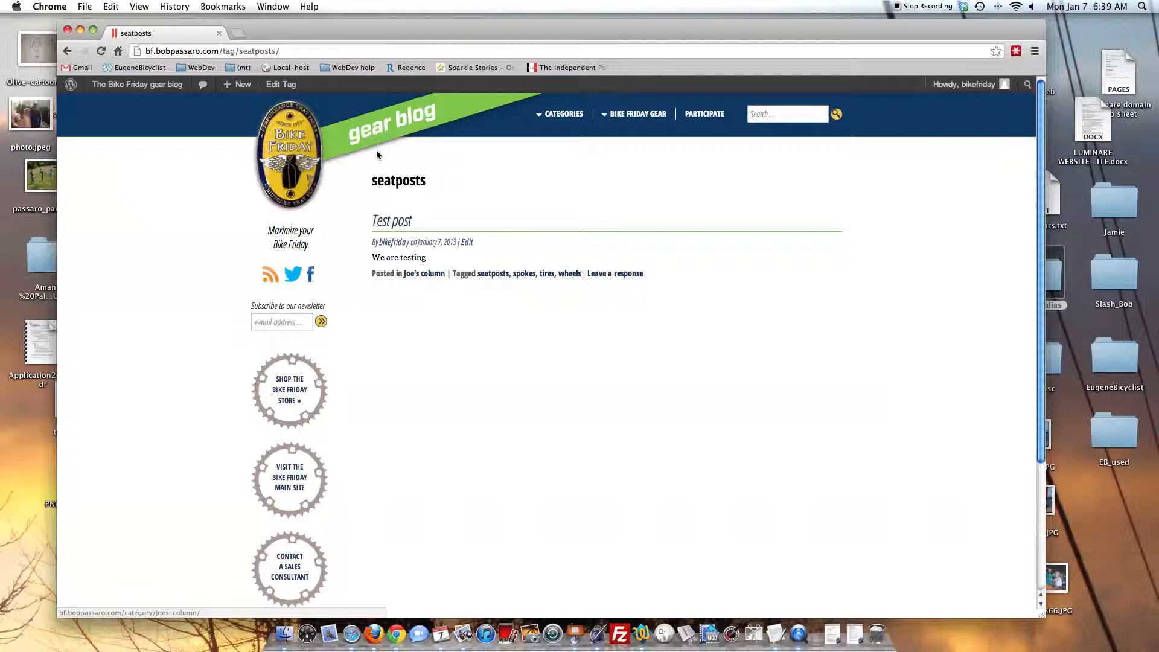
click(391, 123)
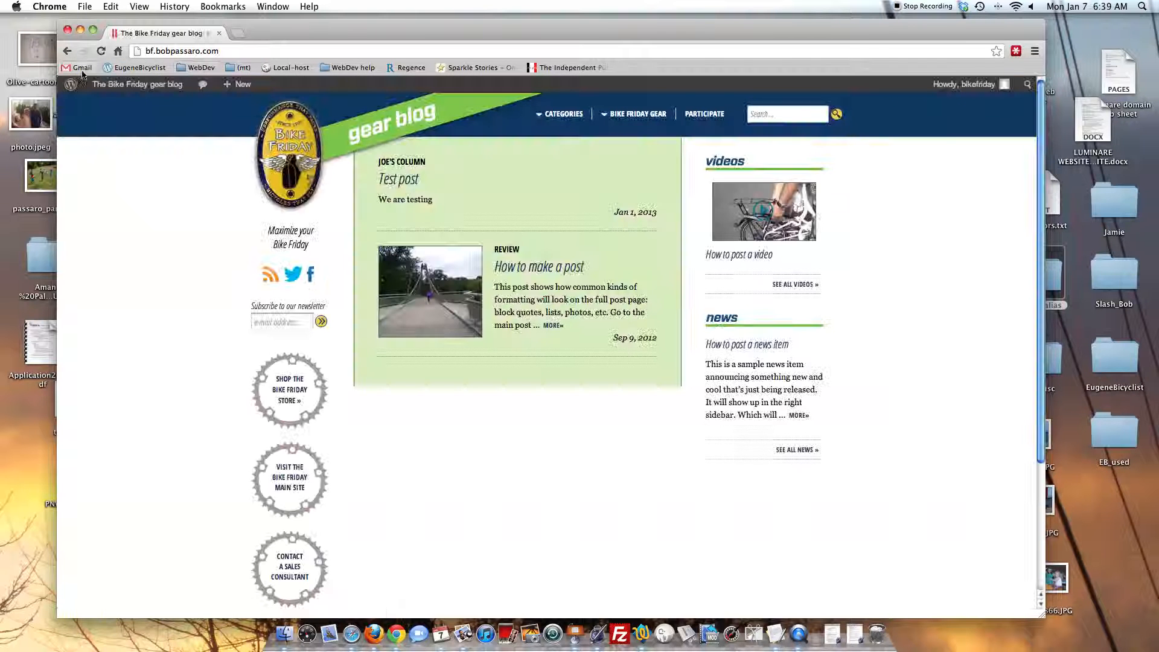